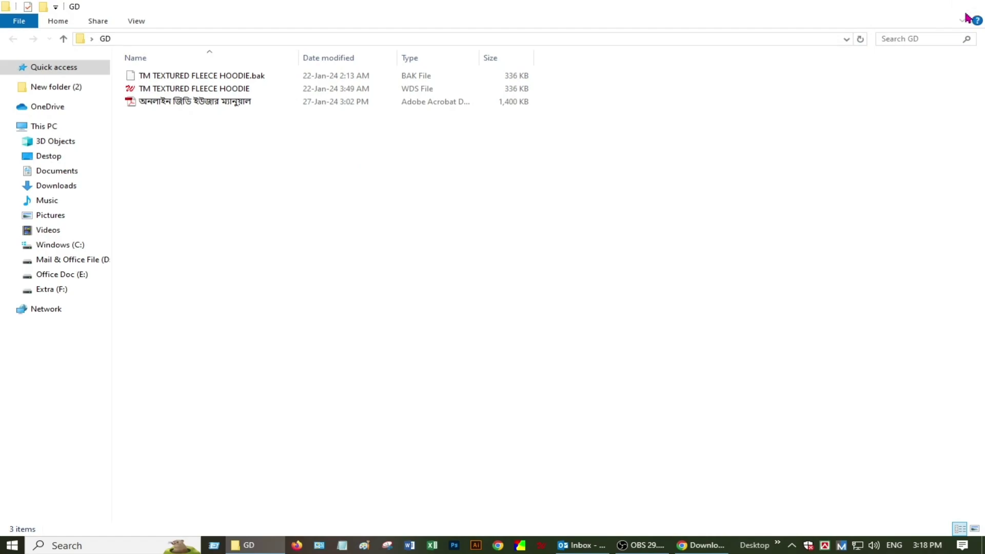
Step: Close the GD folder window and create a new folder on the desktop
click(967, 6)
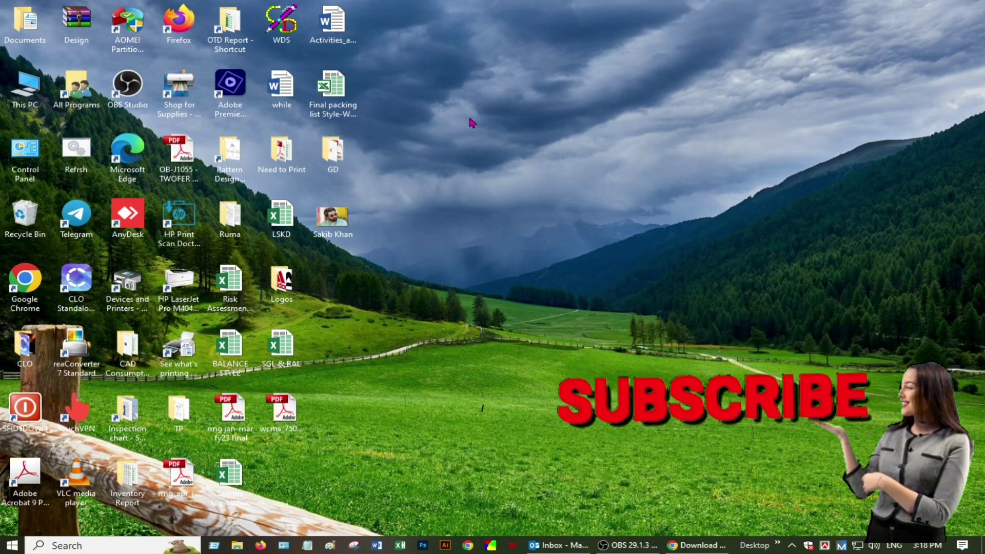
right_click(453, 106)
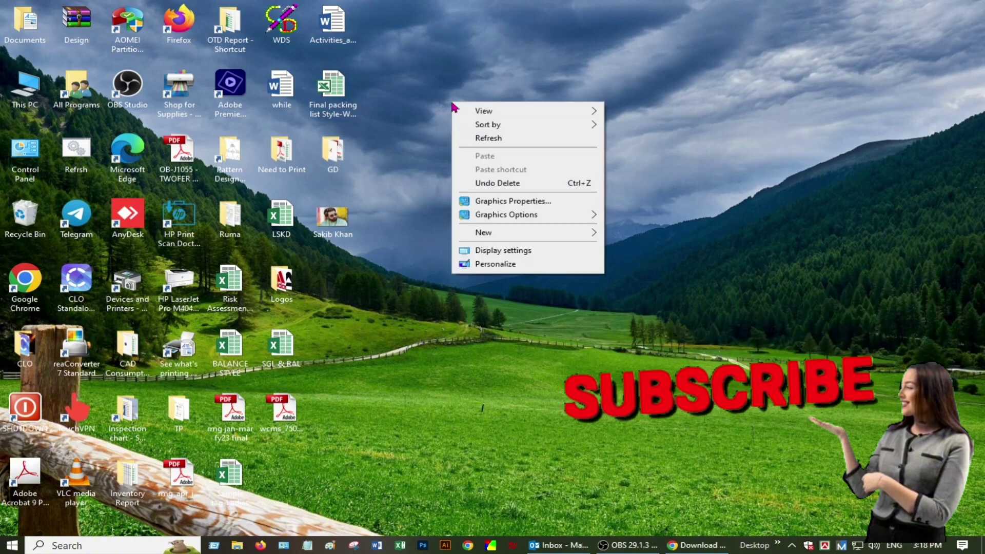
mouse_move(506, 237)
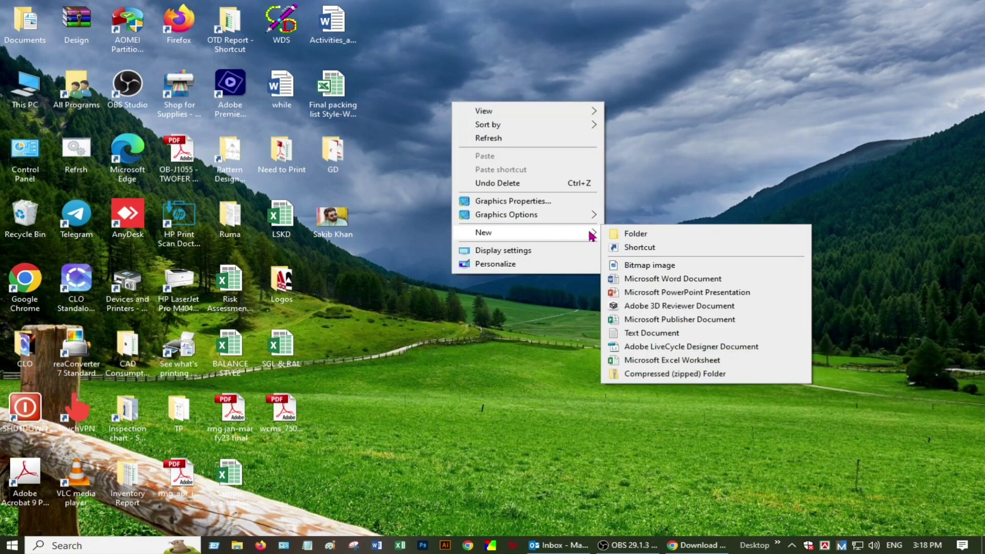
click(635, 233)
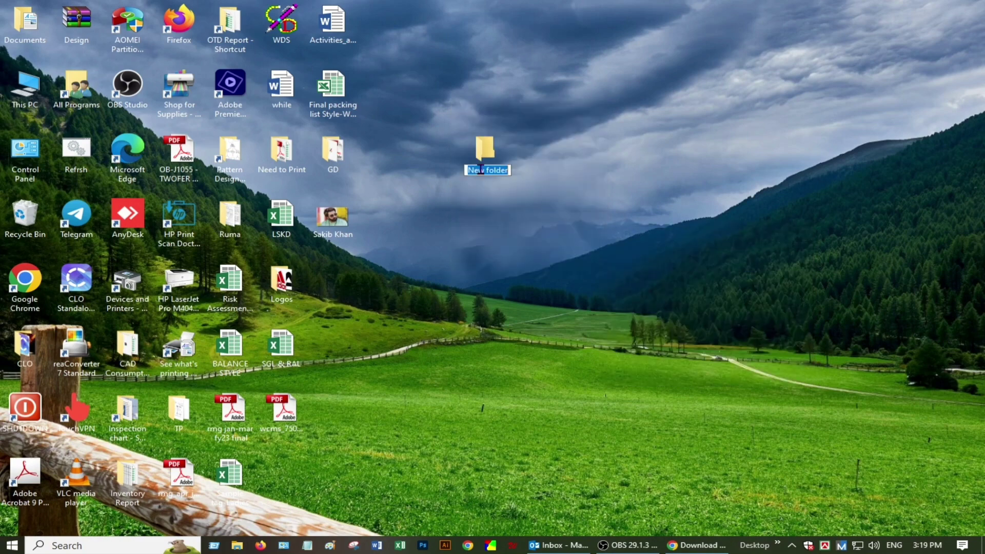
Step: Replace the new folder's name with the LRO (start of left-to-right override) Unicode control character so that the name appears blank
key(BackSpace)
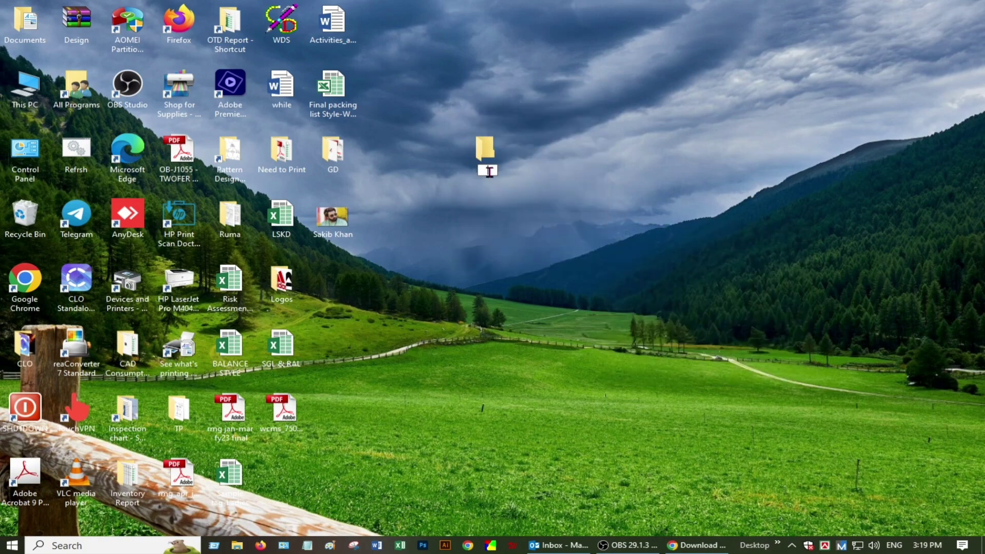
right_click(490, 172)
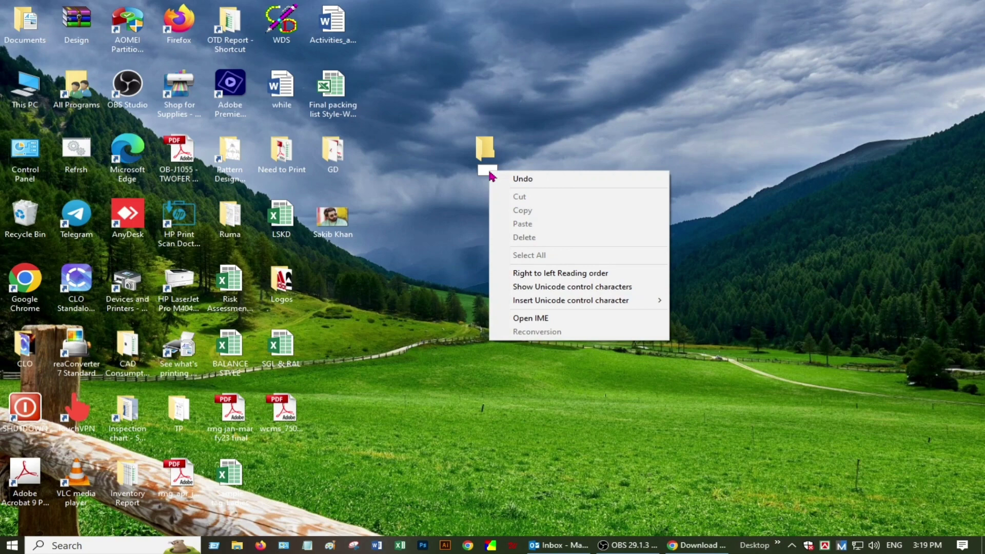
mouse_move(558, 304)
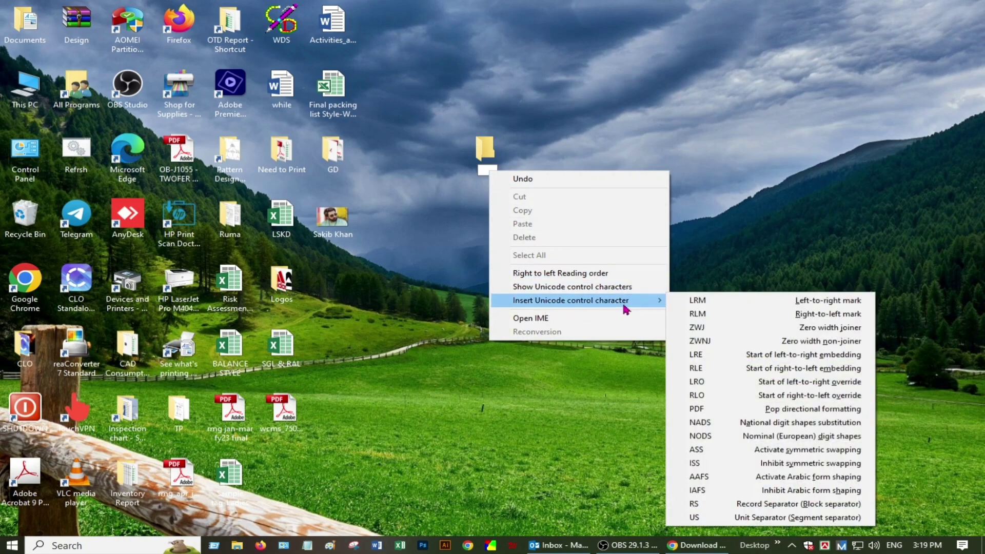
click(697, 382)
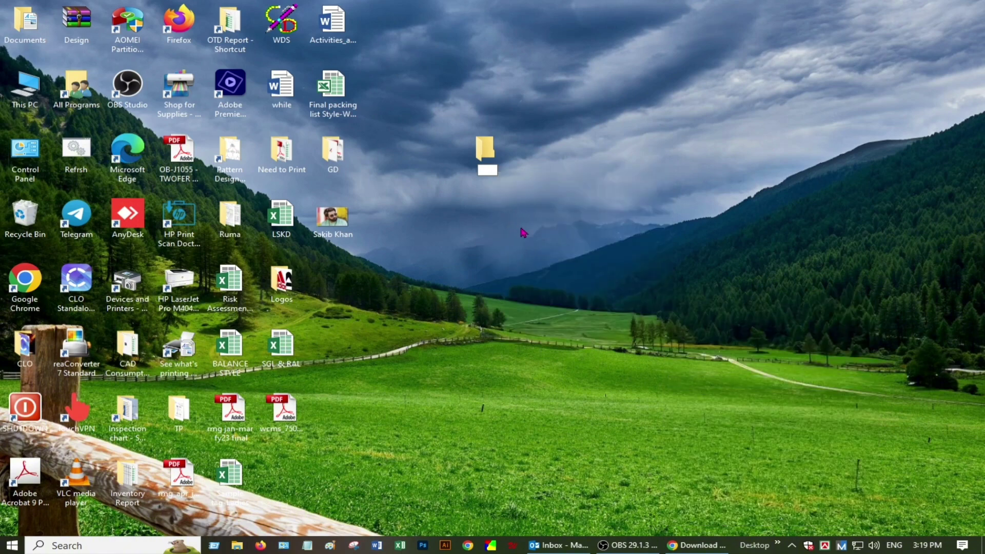
key(Return)
click(389, 301)
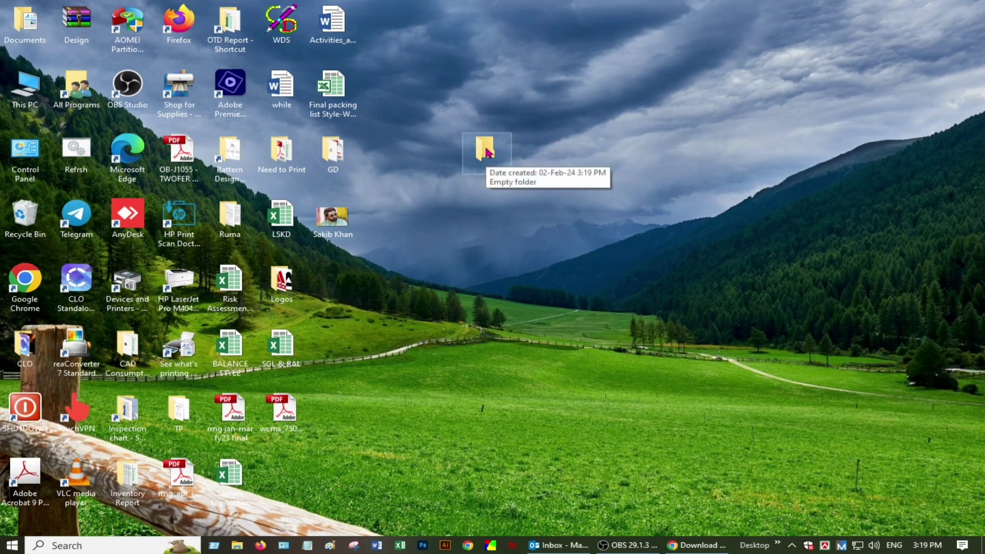
Step: View the Sakib Khan picture from the desktop and close the viewer
double_click(336, 221)
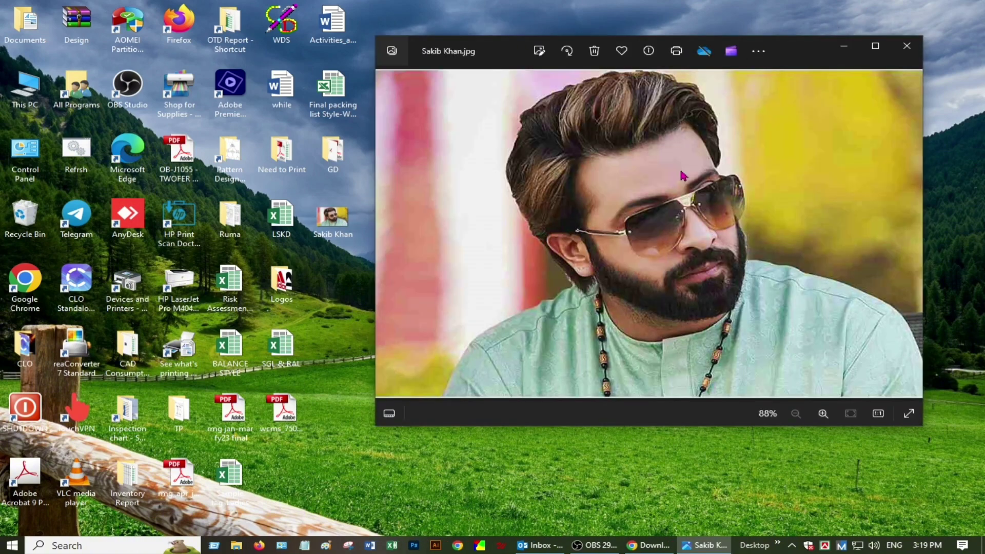
click(907, 54)
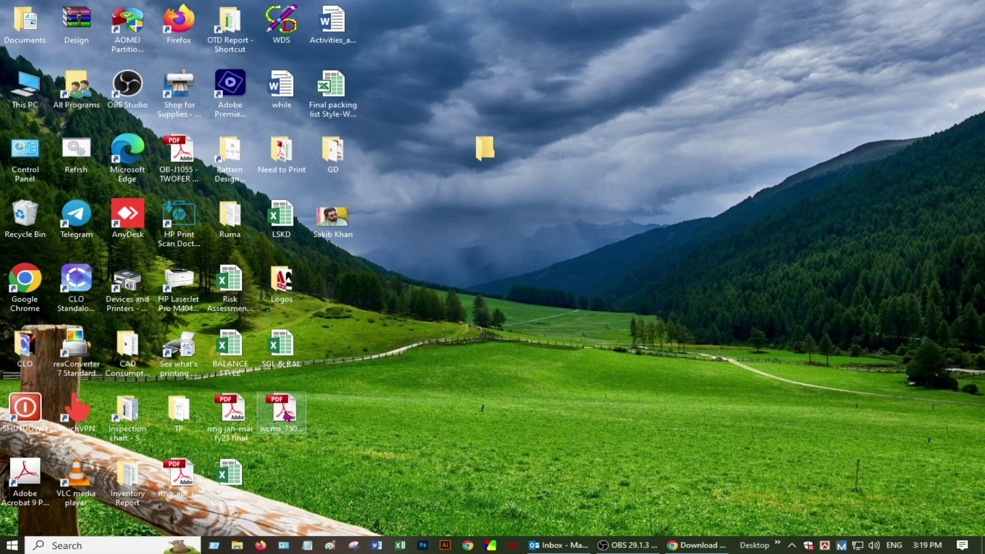
Step: Copy the rmg jan-mar fy23 final and wcms_750961 PDFs and the Sample tag-Ladies workbook from the desktop
click(324, 442)
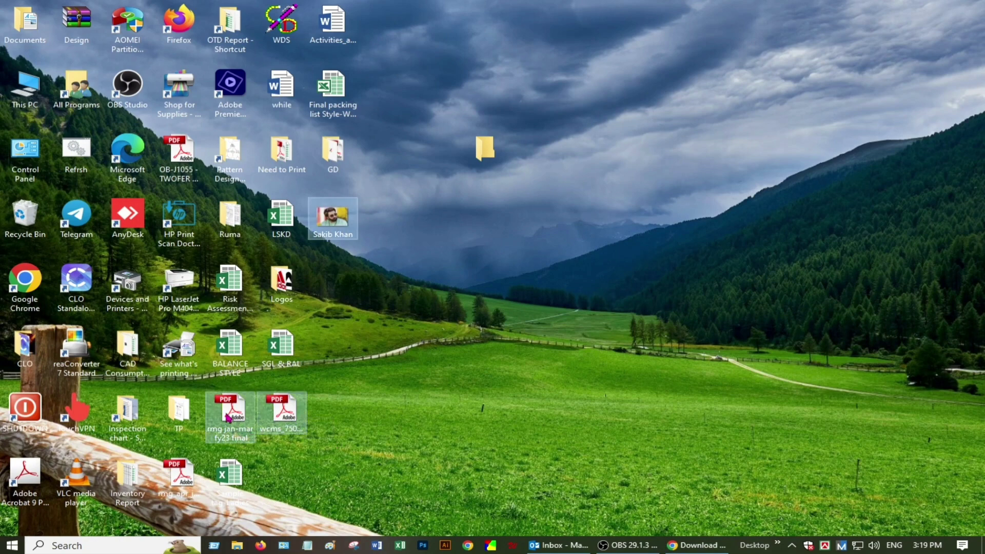
click(230, 479)
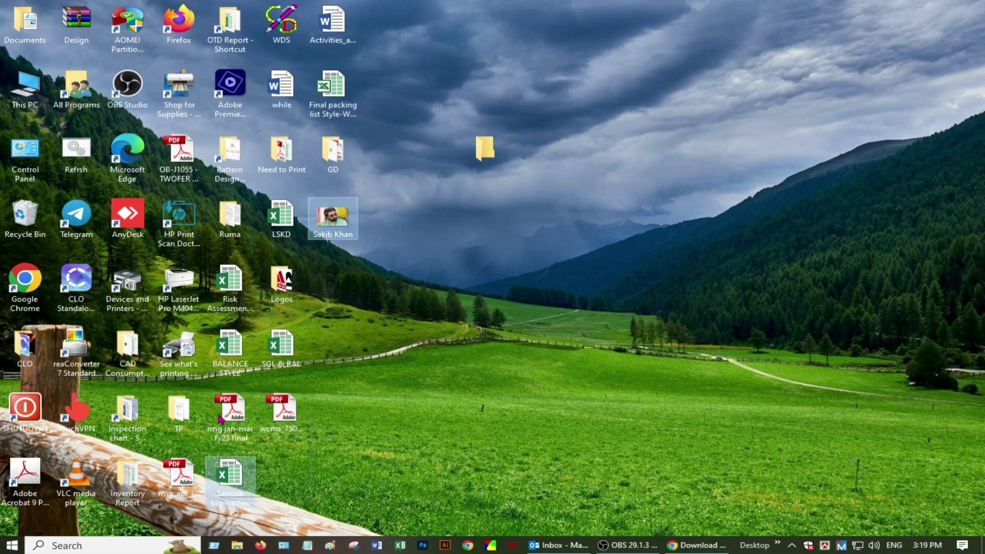
drag(318, 464, 235, 409)
right_click(234, 409)
click(277, 334)
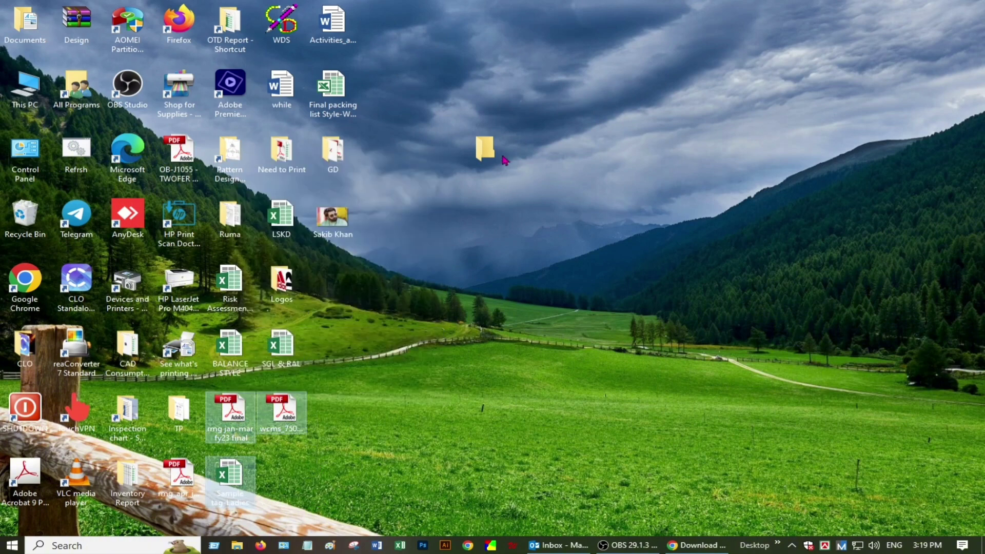
Step: Paste the three copied files into the blank-named desktop folder and close its window
double_click(485, 175)
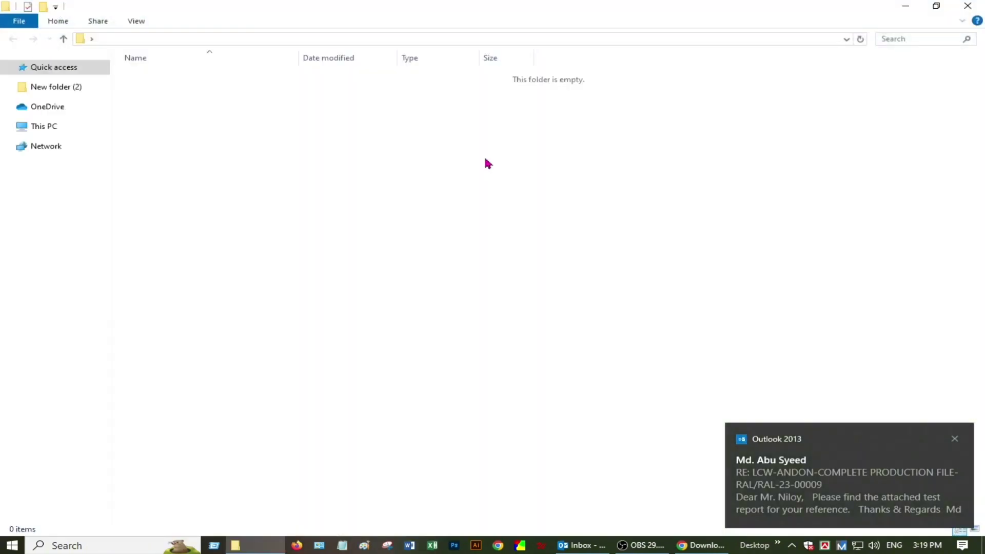
right_click(413, 100)
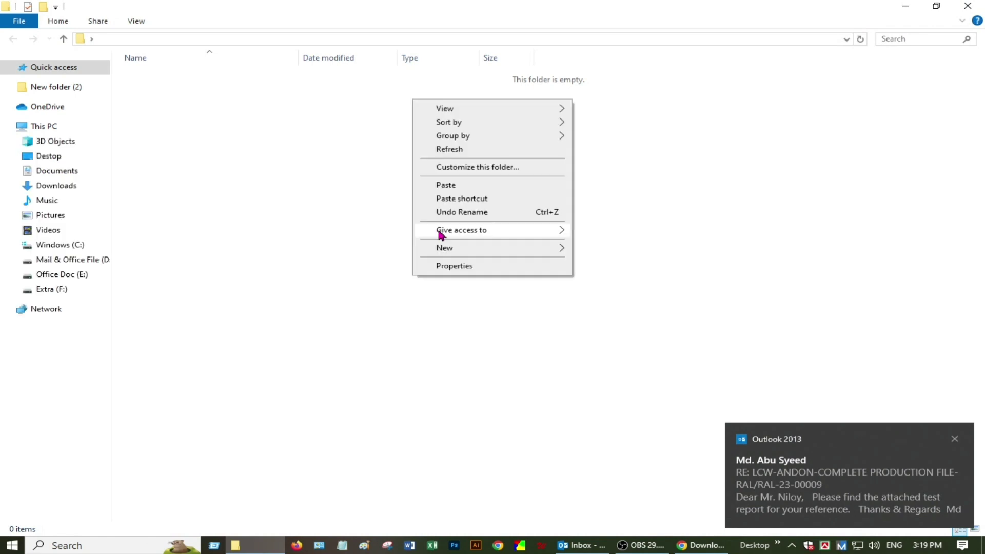
click(454, 185)
click(955, 439)
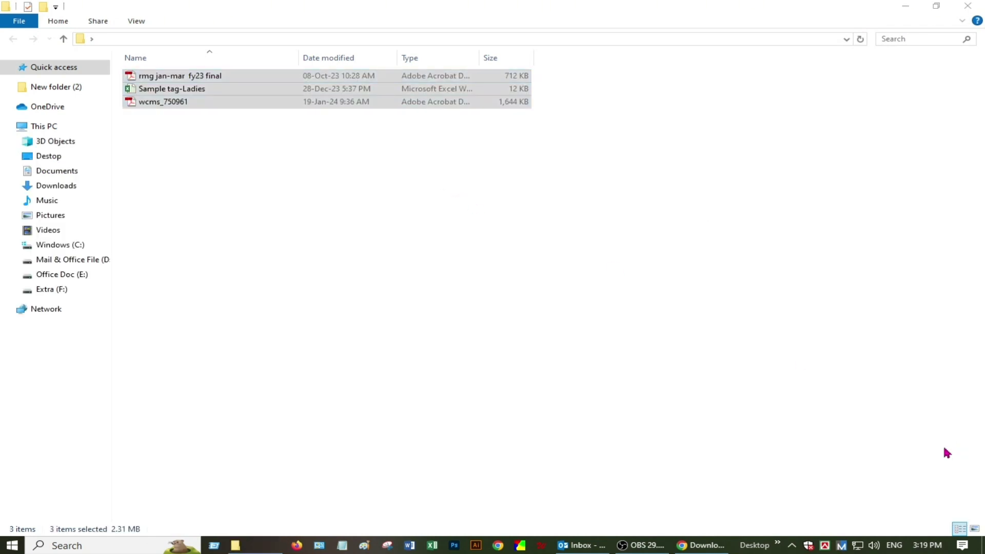
click(967, 5)
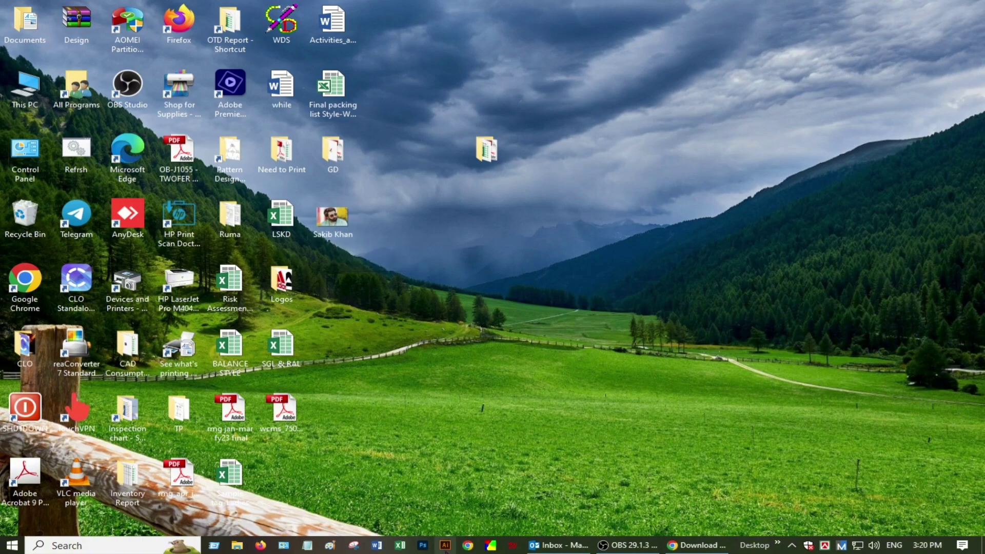
Step: Open the Sakib Khan picture from the desktop in Paint
click(331, 546)
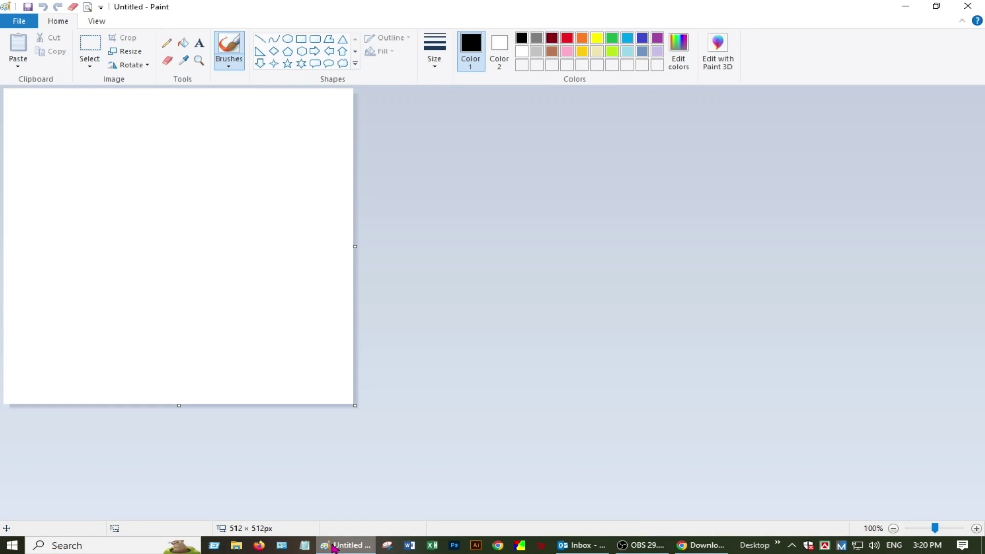
click(265, 373)
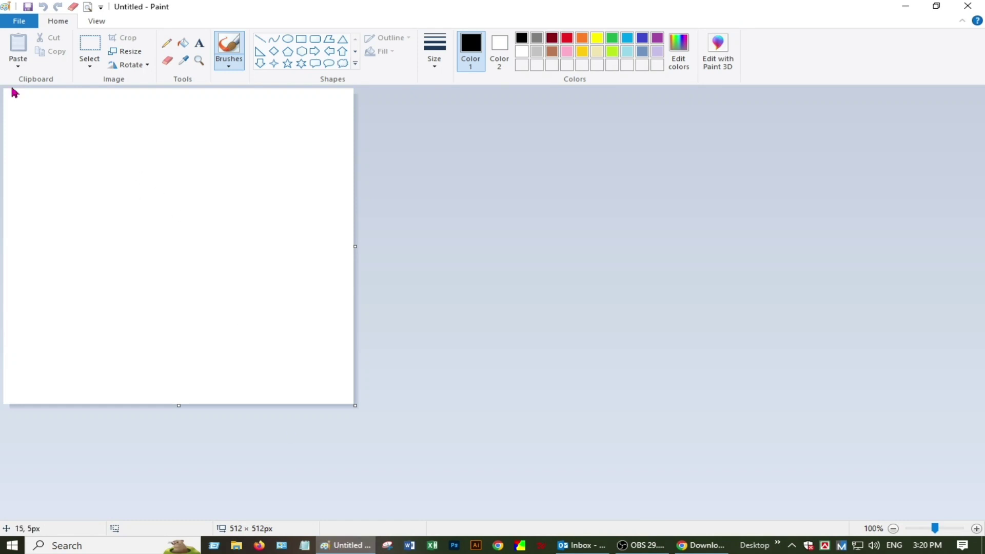
click(18, 20)
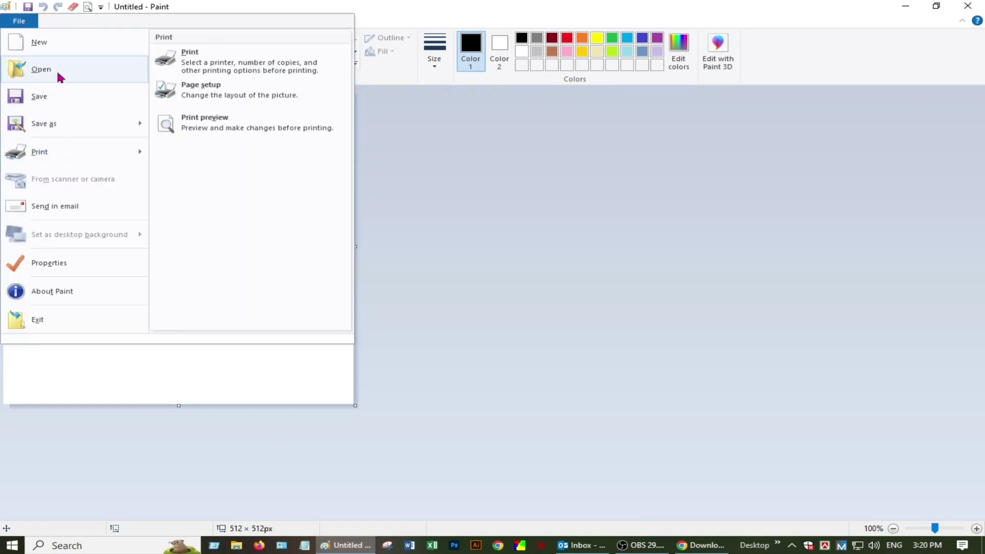
key(Escape)
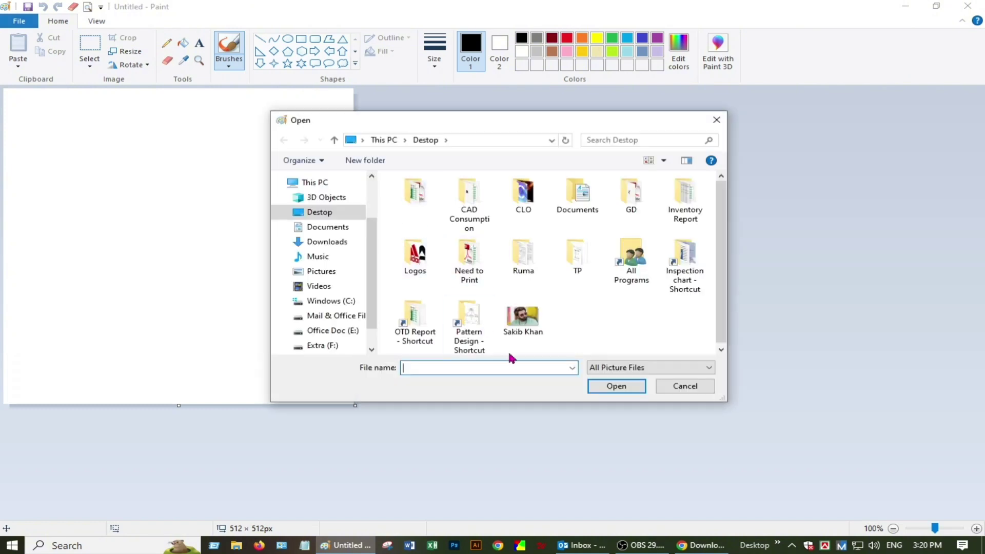
click(522, 314)
click(616, 386)
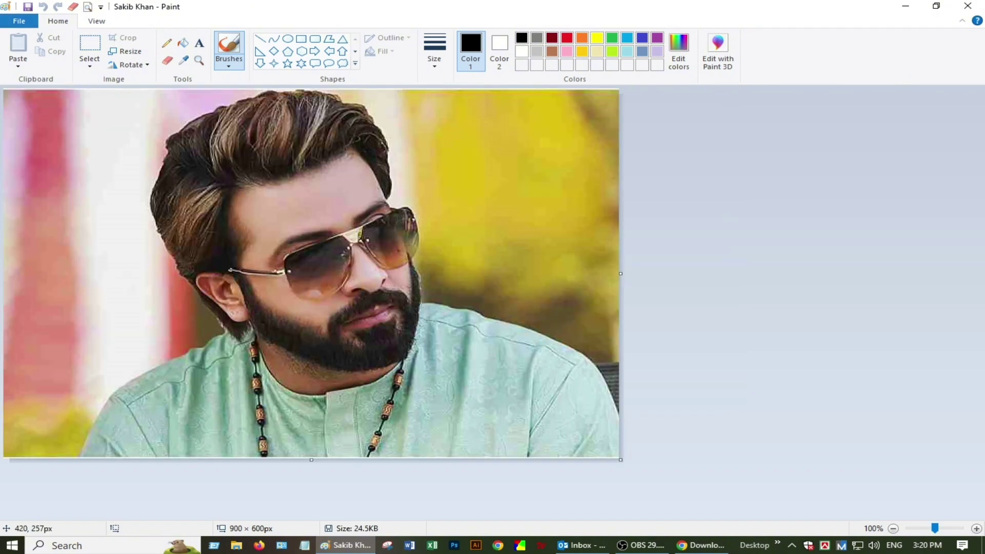
Step: Resize the picture to 512 × 512 pixels without maintaining the aspect ratio, then save it and close Paint
click(133, 52)
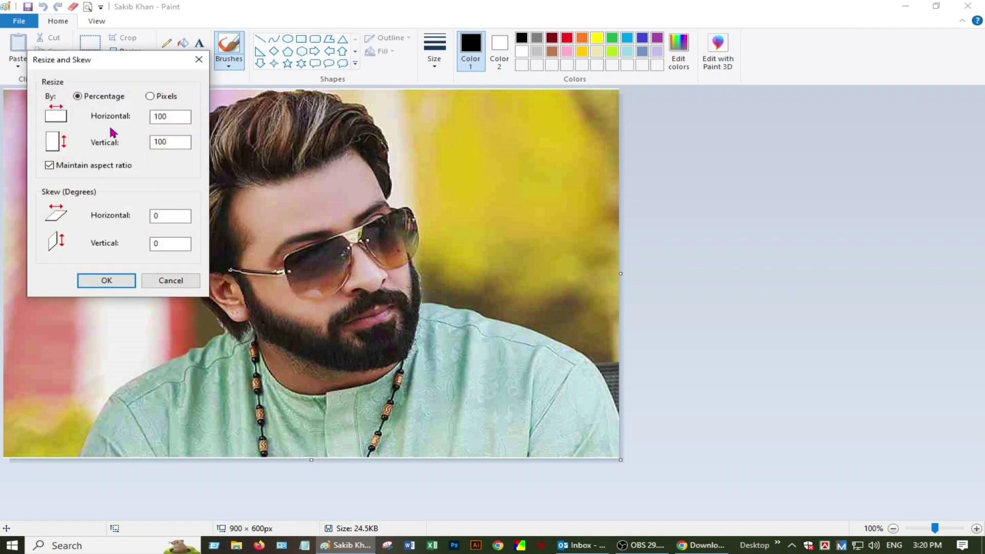
click(150, 96)
key(Tab)
text(768)
click(74, 165)
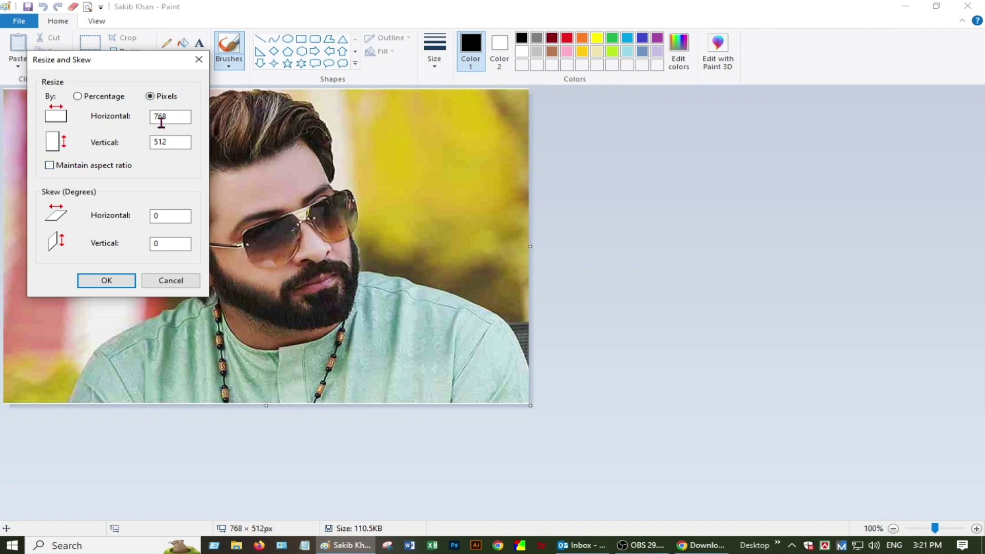
double_click(161, 122)
text(512)
click(97, 279)
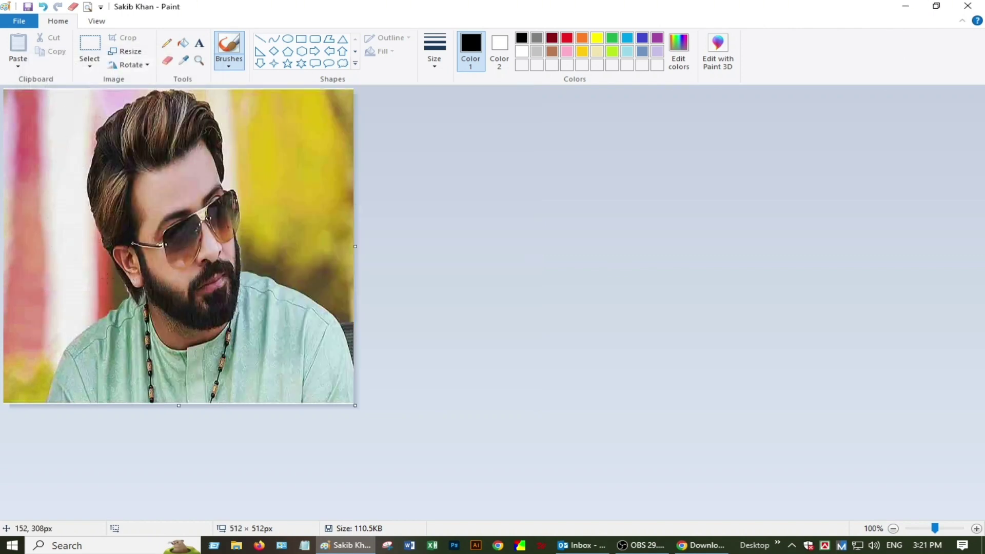
click(28, 7)
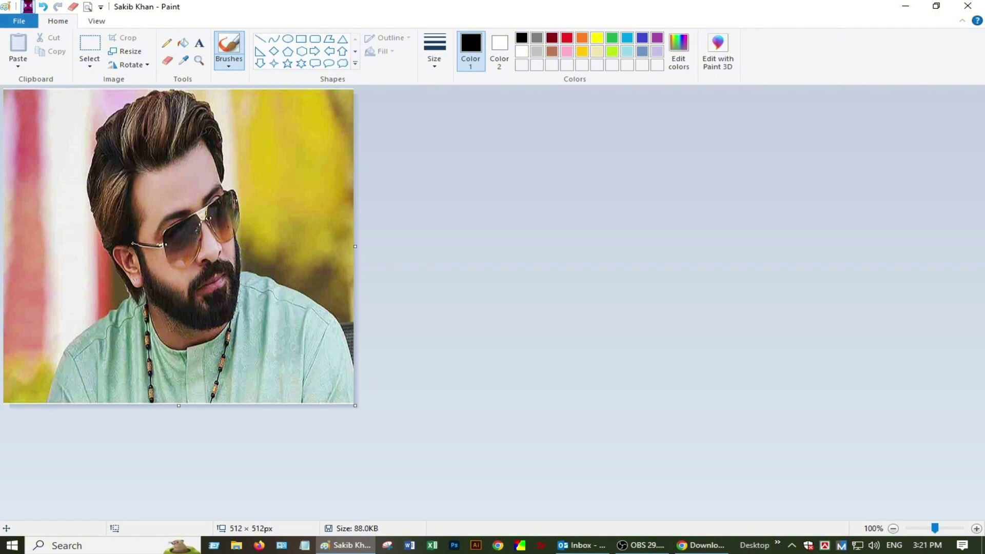
click(969, 7)
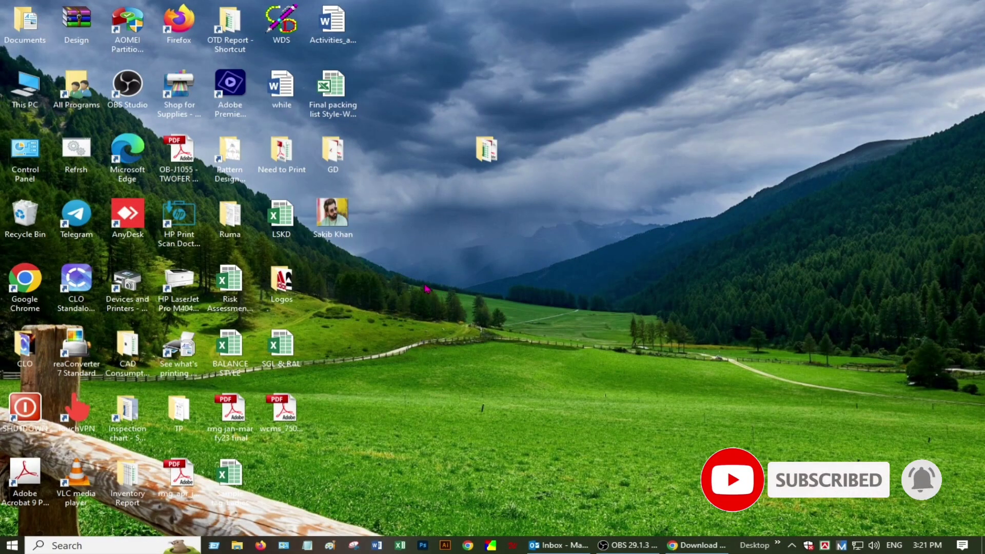
Step: Switch to Chrome, return to the "online image converter" search results, and open online-convert's "Image converter to JPG" page
click(695, 550)
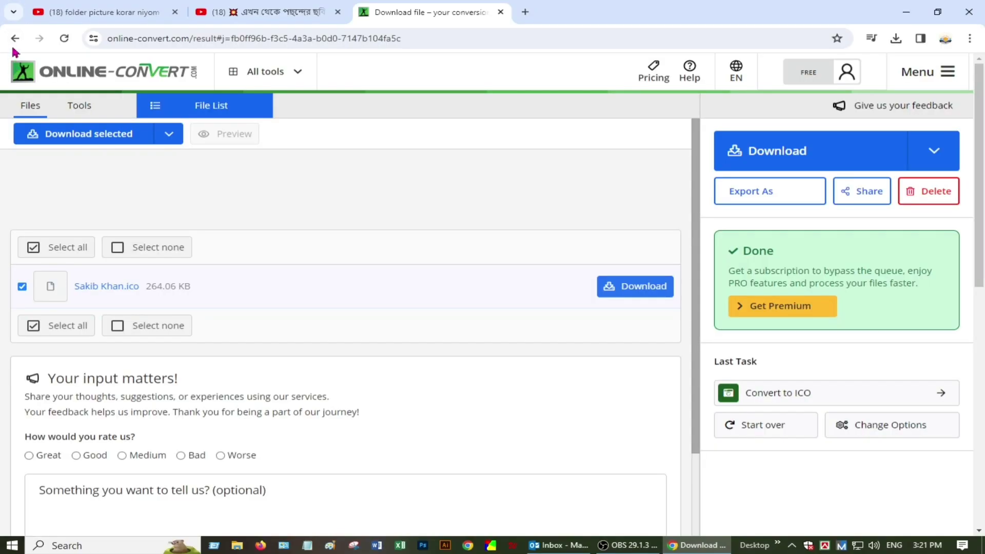
click(15, 40)
click(16, 41)
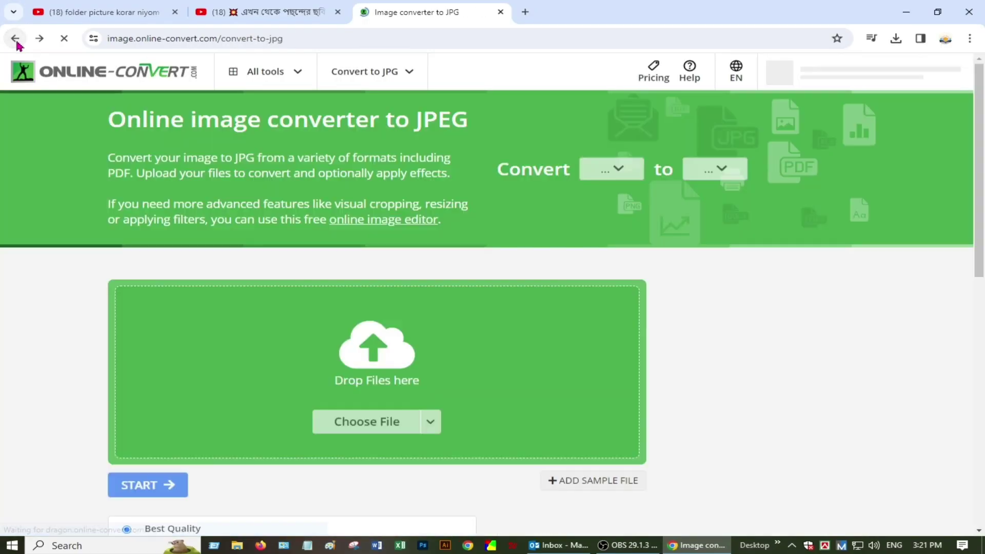
click(15, 40)
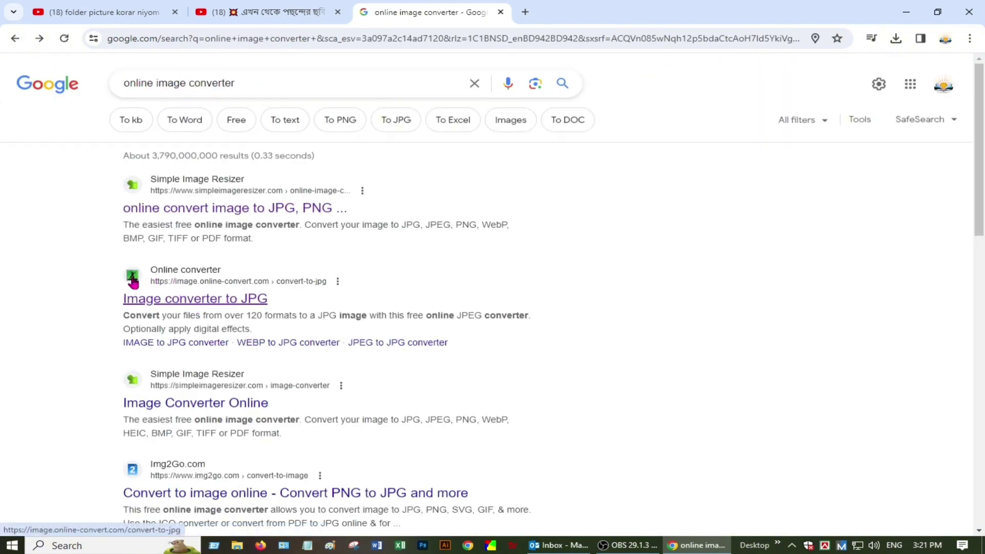
click(185, 299)
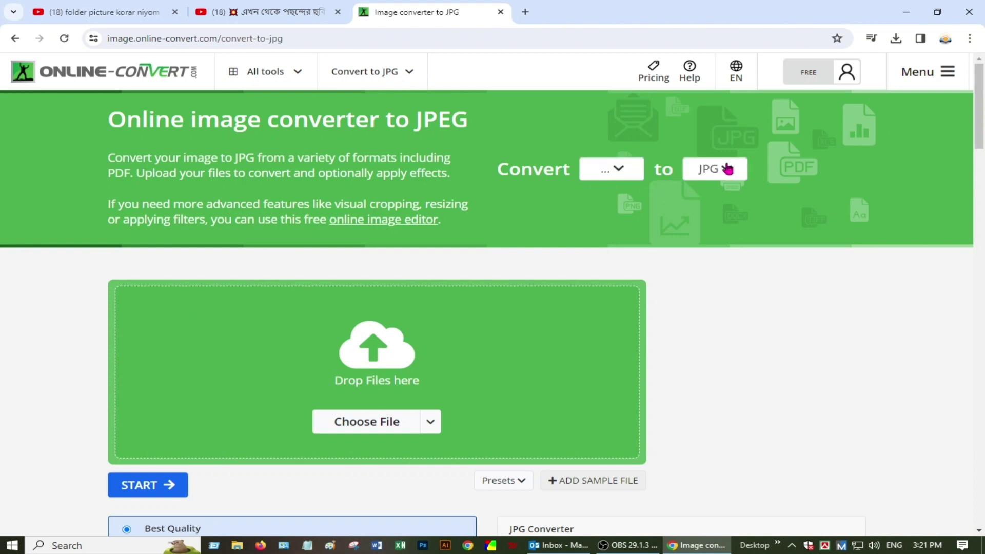
Step: Set the conversion target format to ICO and upload the Sakib Khan picture from the desktop
click(730, 169)
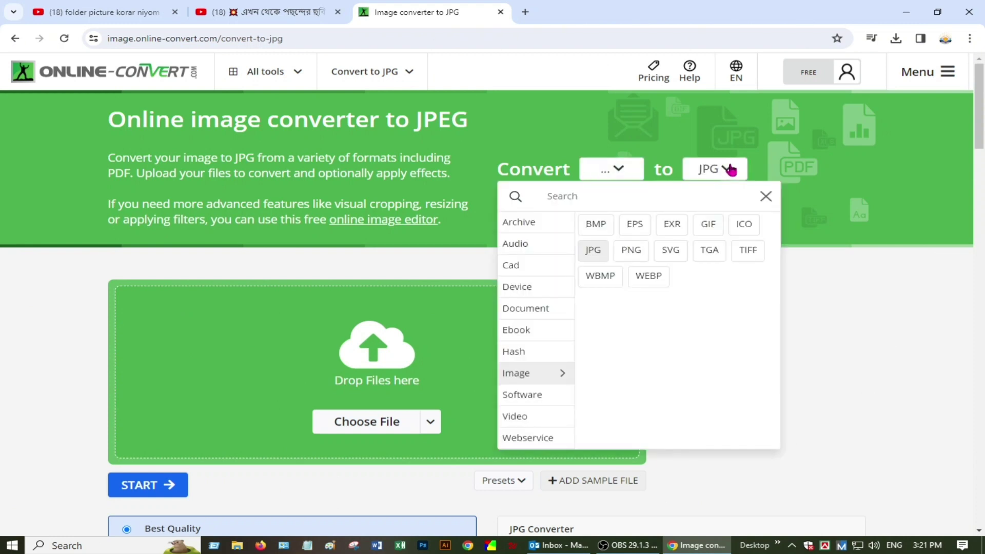
click(745, 225)
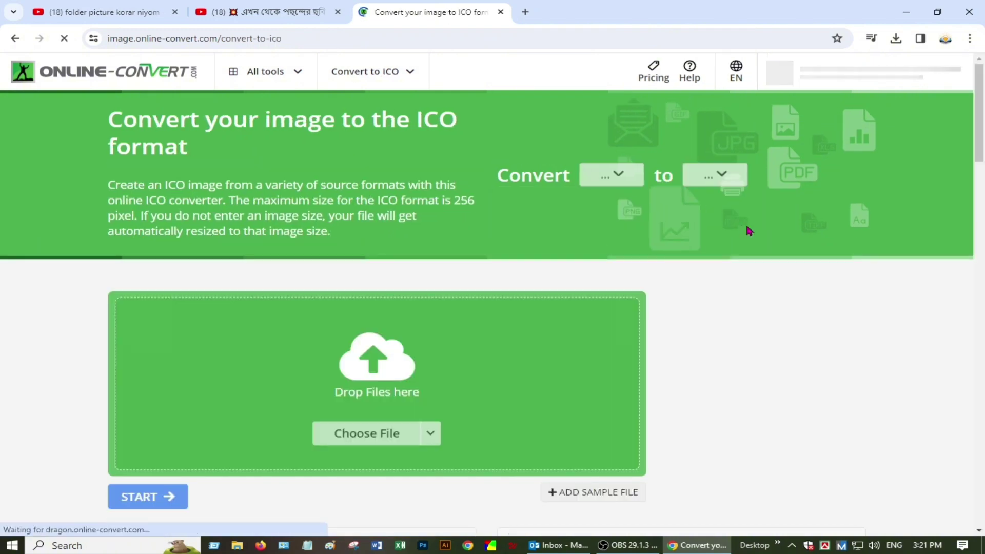
click(366, 436)
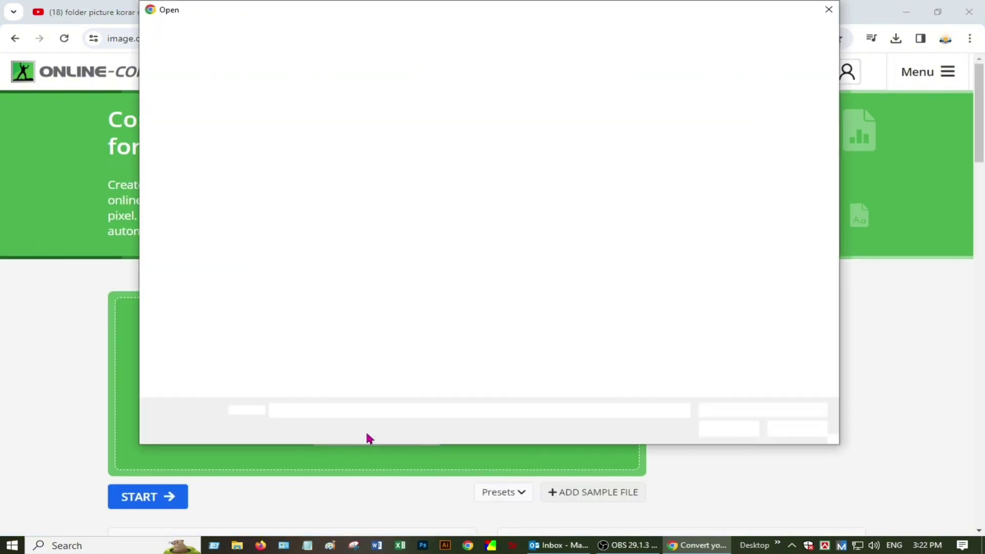
click(455, 250)
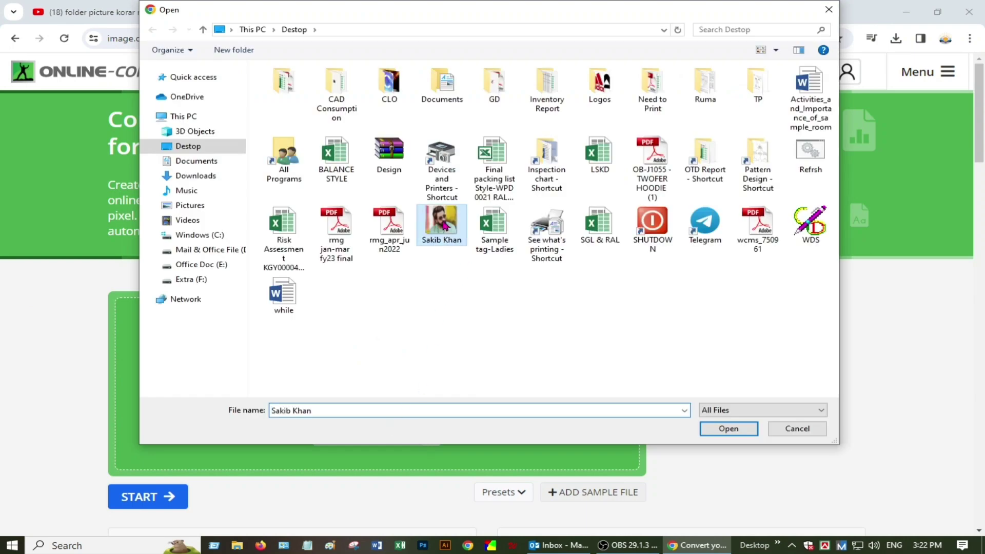
click(734, 433)
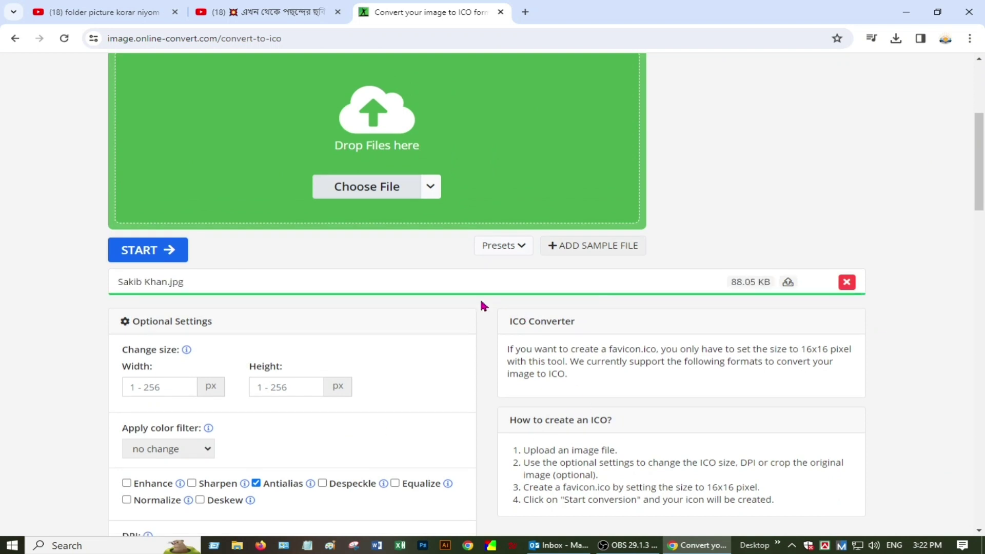
Step: Convert the uploaded picture, download the resulting Sakib Khan.ico, and minimize Chrome
click(147, 251)
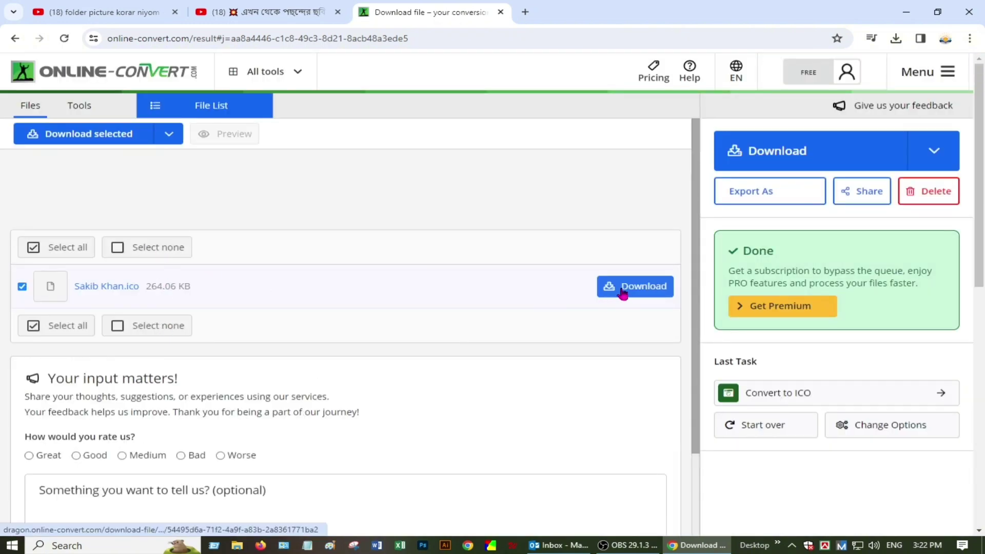
click(622, 292)
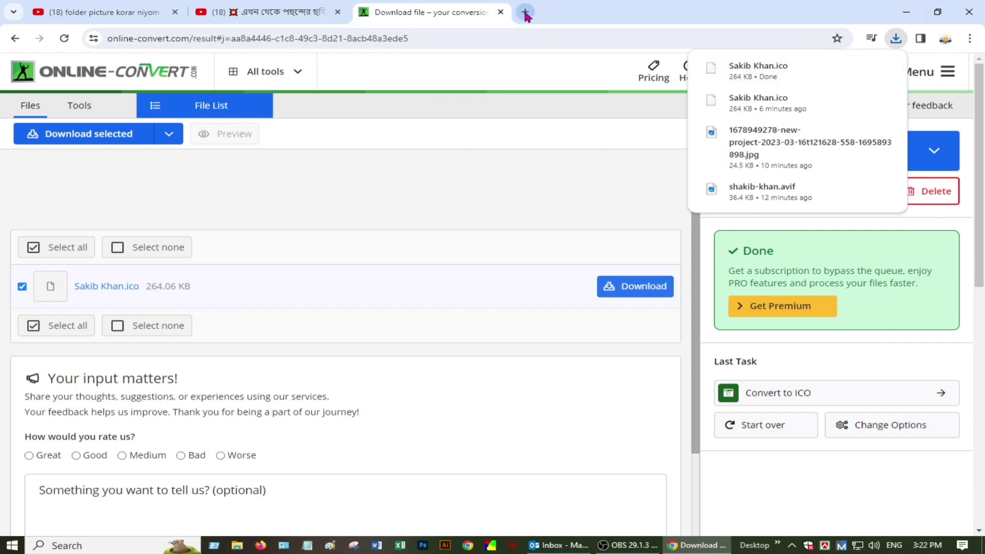
click(906, 12)
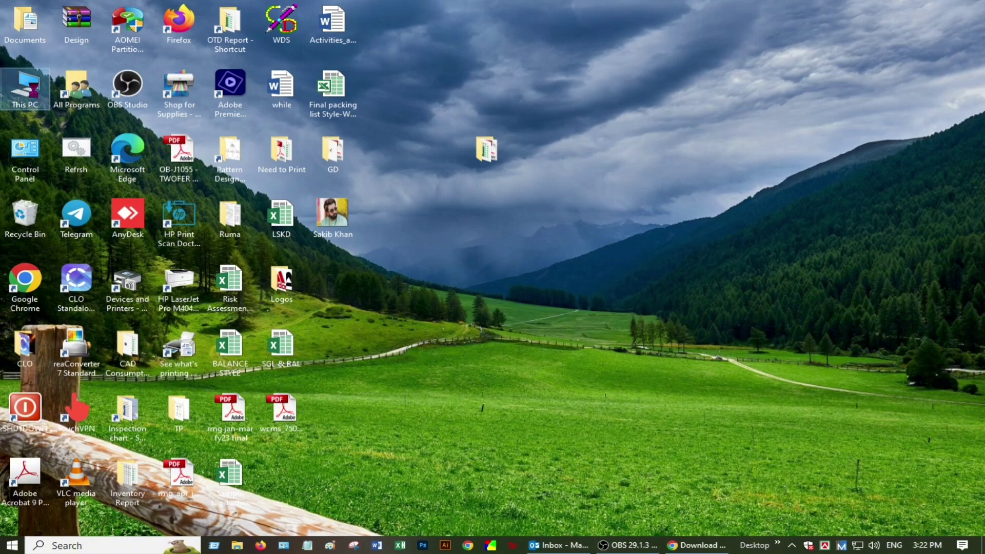
Step: Open the Downloads folder in This PC and copy the Sakib Khan icon file
double_click(25, 86)
click(680, 95)
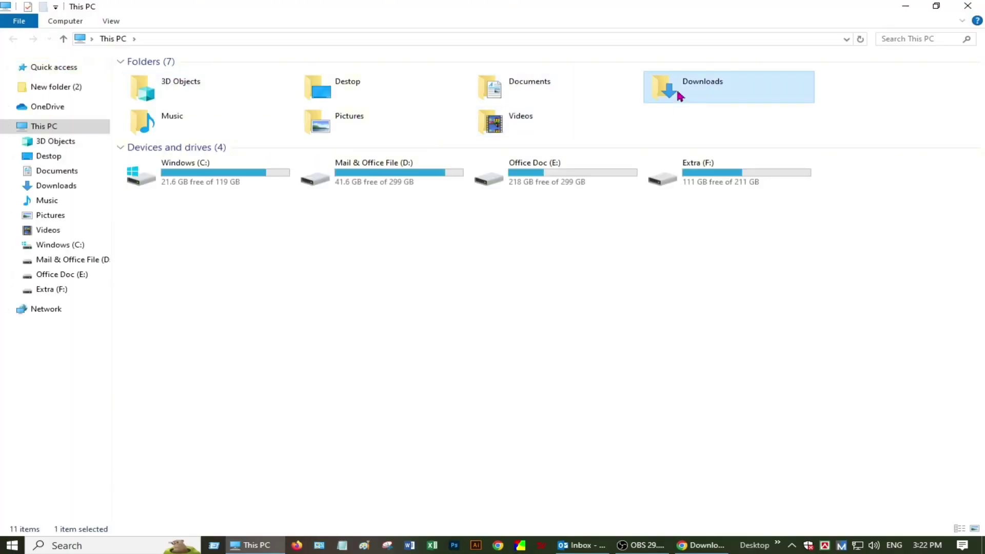
double_click(680, 95)
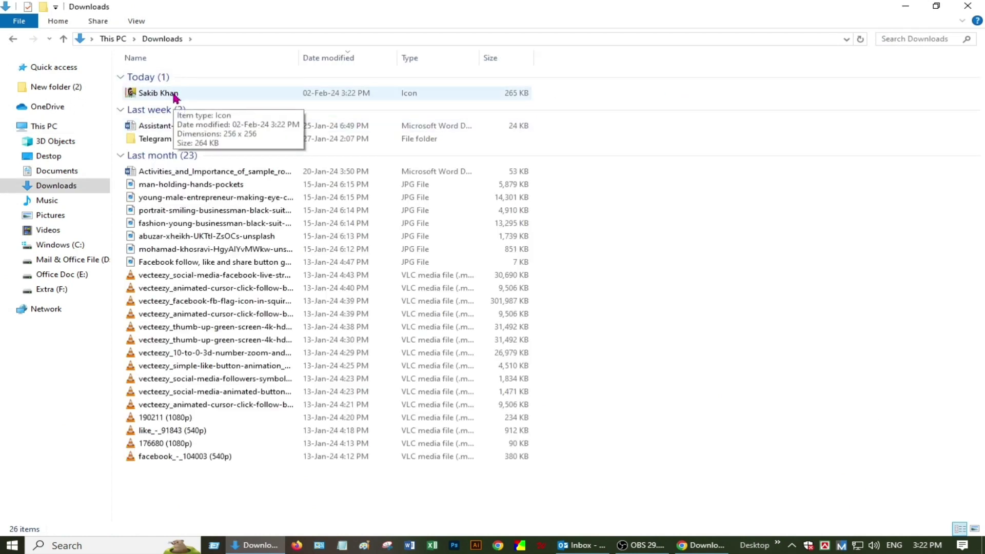
click(169, 97)
right_click(168, 99)
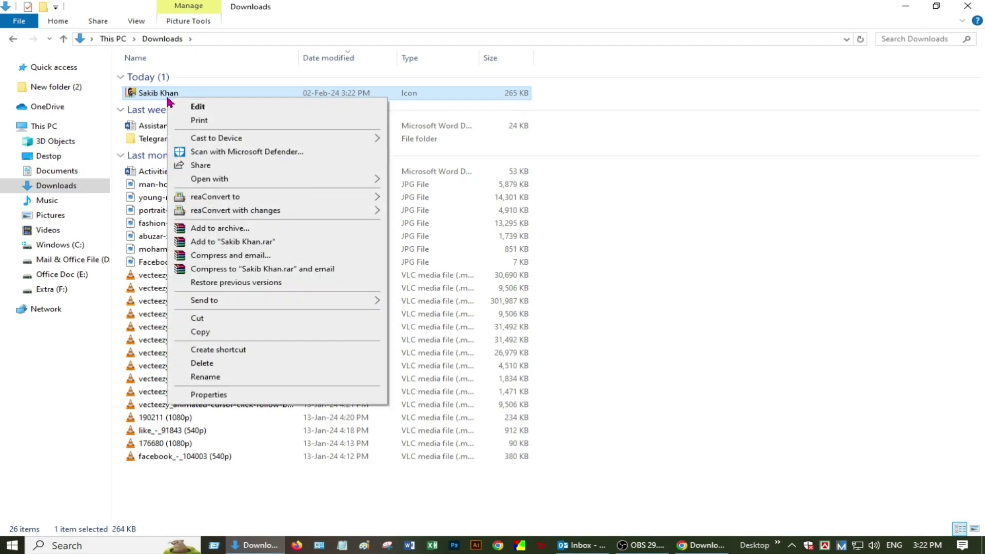
click(211, 332)
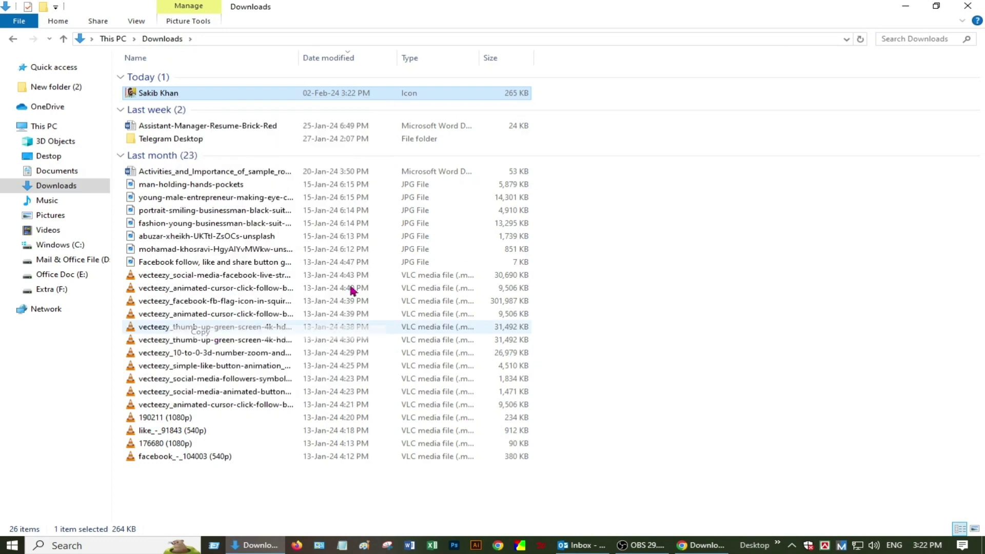
Step: Minimize the Downloads window and paste the copied icon file into an empty area of the desktop
click(905, 6)
double_click(476, 149)
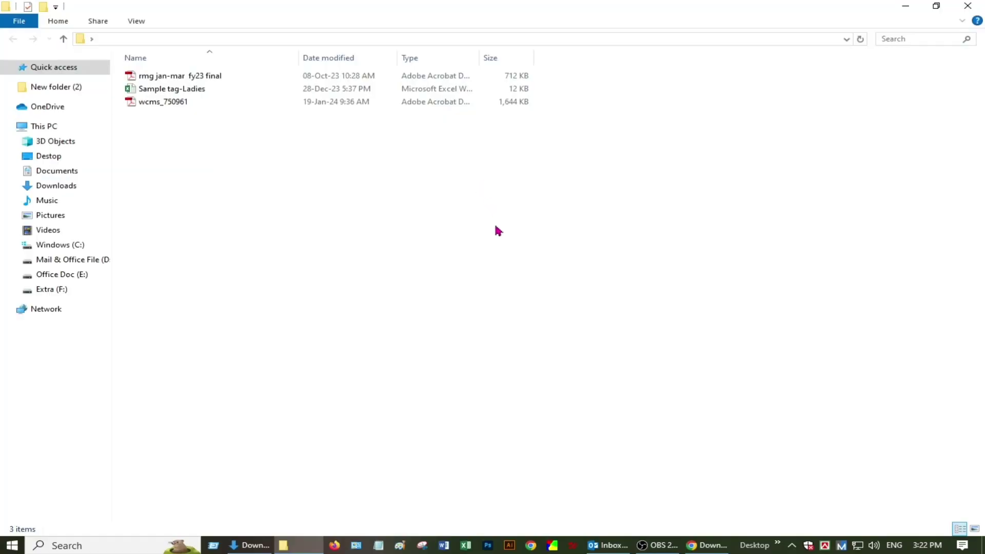
click(968, 6)
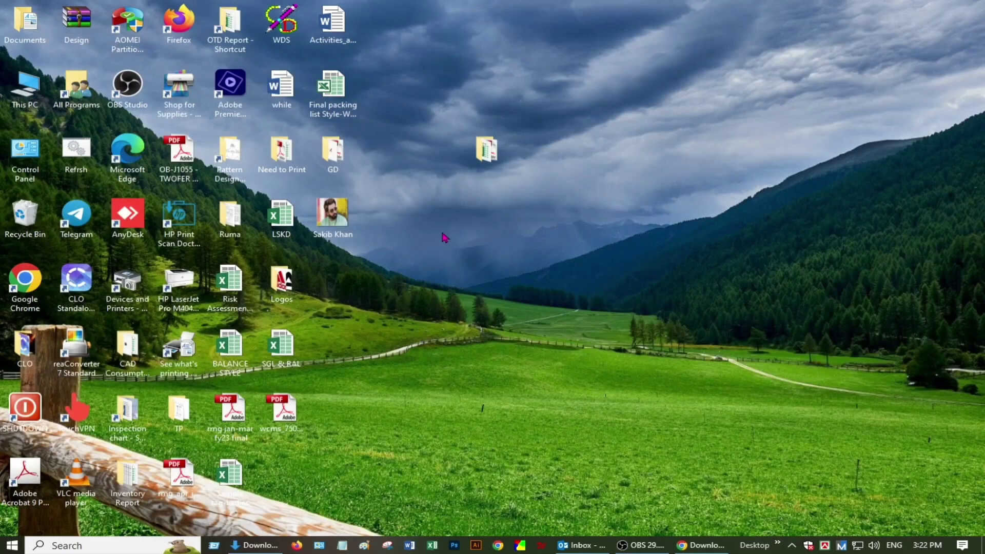
right_click(666, 58)
click(710, 112)
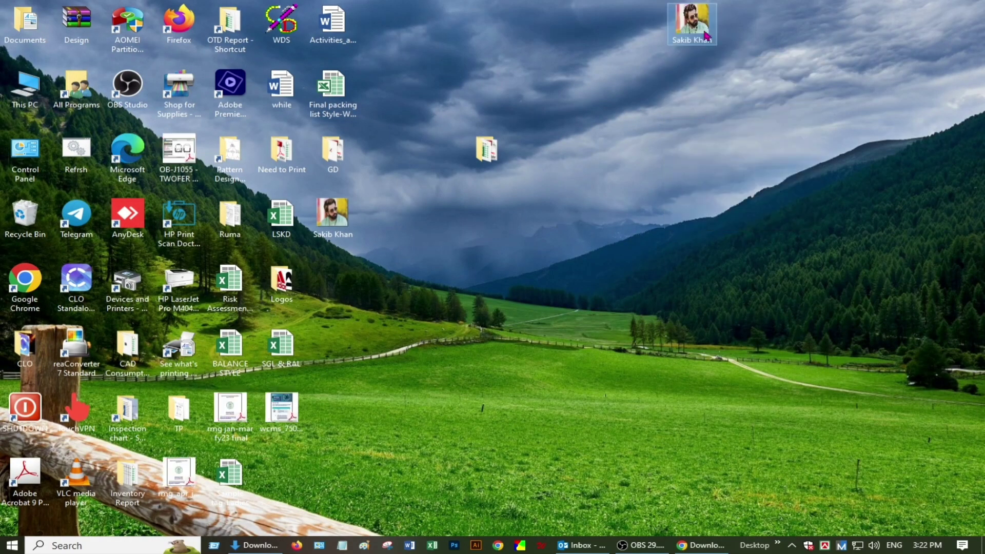
Step: Delete the original Sakib Khan picture from the desktop and move the icon file near its former place
click(332, 218)
right_click(334, 221)
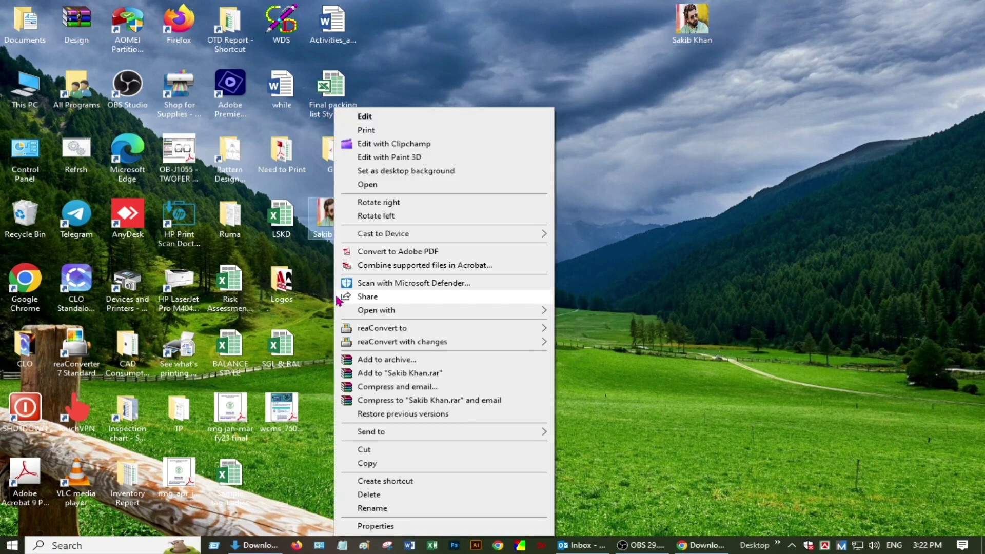
click(356, 493)
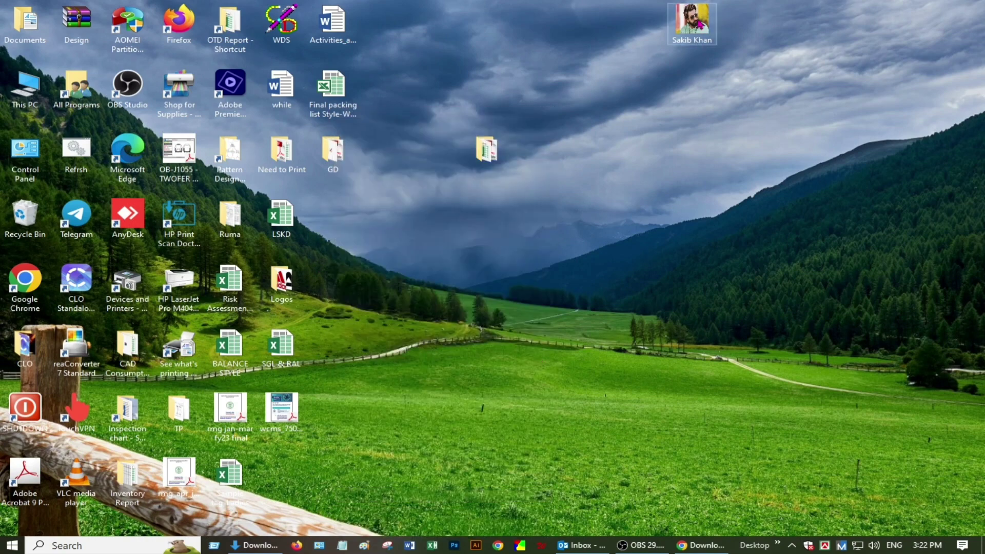
drag(692, 22, 386, 206)
click(553, 261)
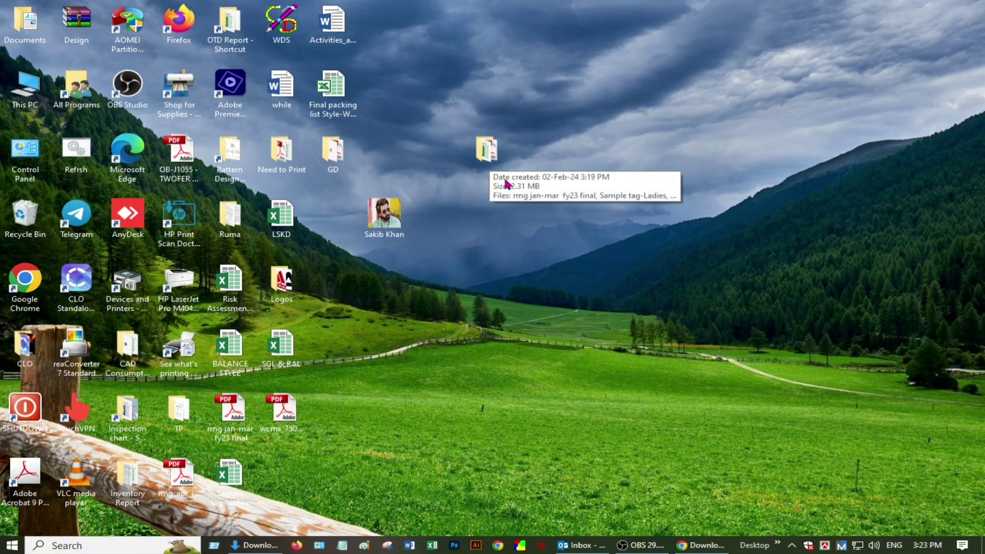
Step: Change the blank-named desktop folder's icon to Sakib Khan.ico through its properties and apply the change
right_click(491, 157)
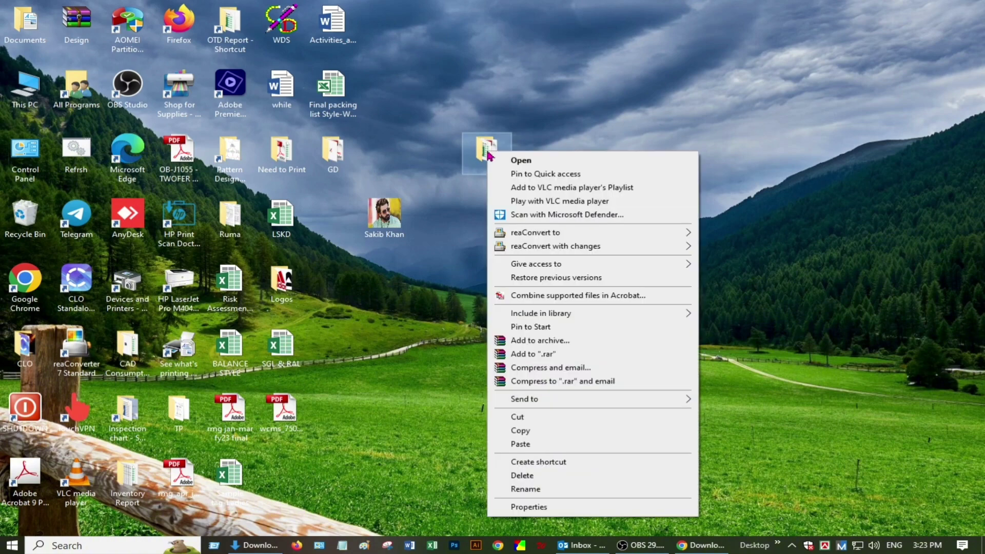
click(529, 507)
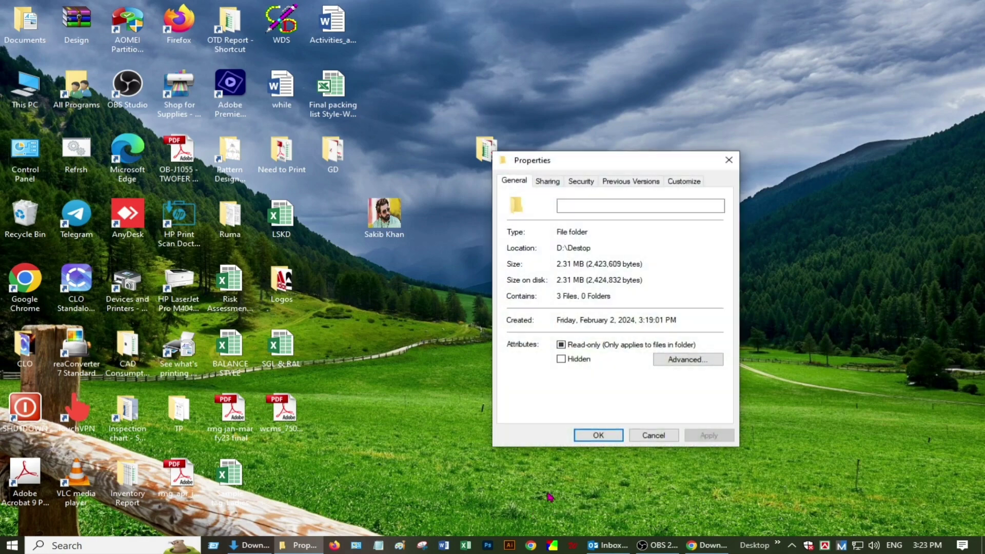
click(688, 186)
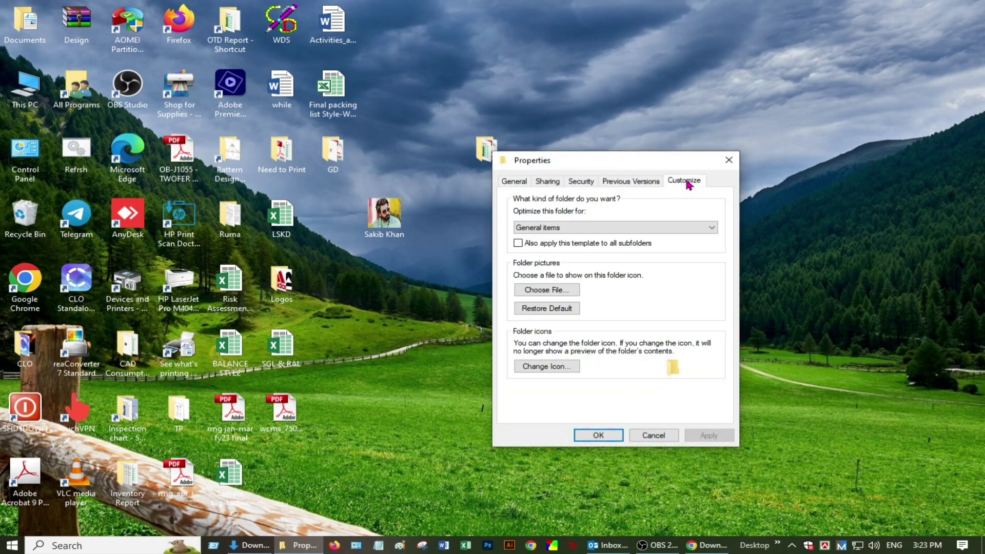
click(556, 368)
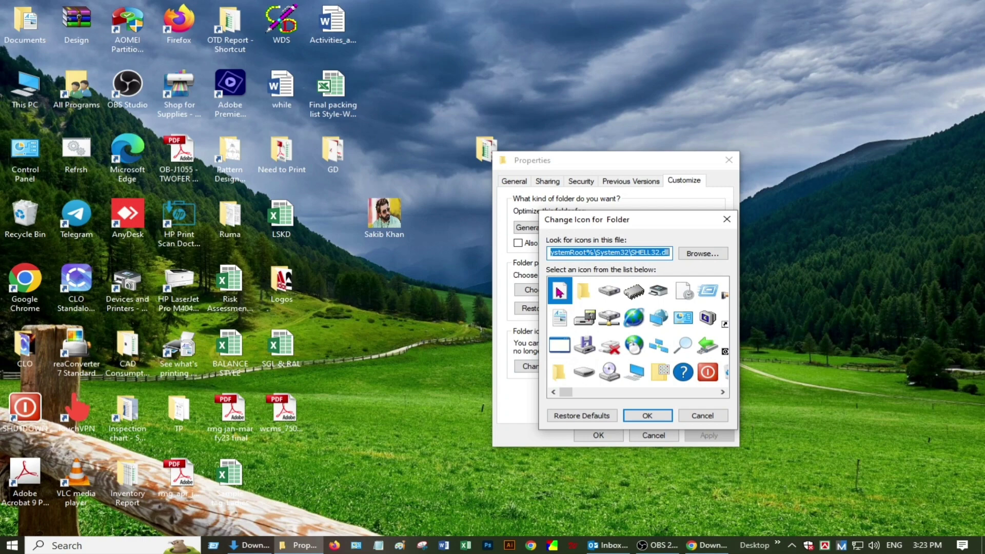
click(560, 298)
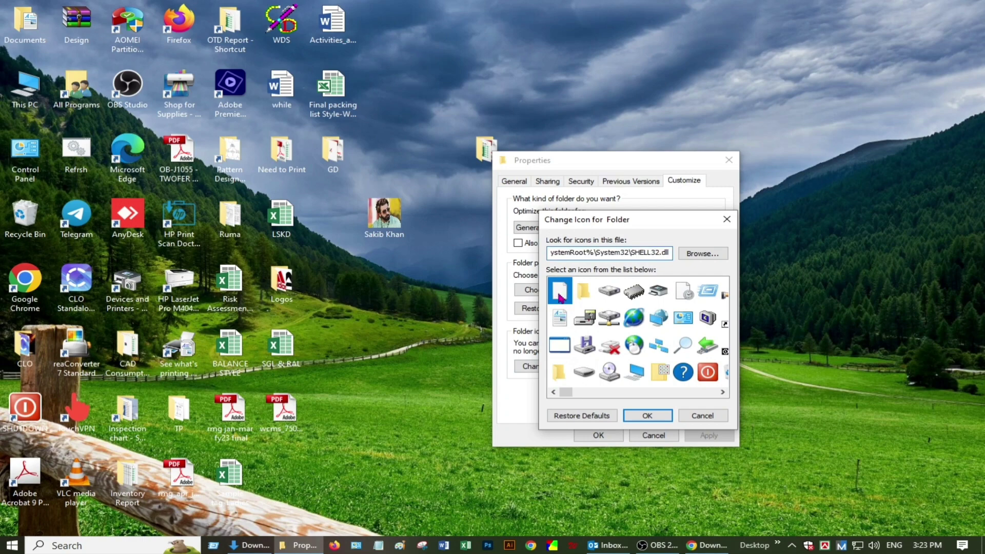
click(712, 254)
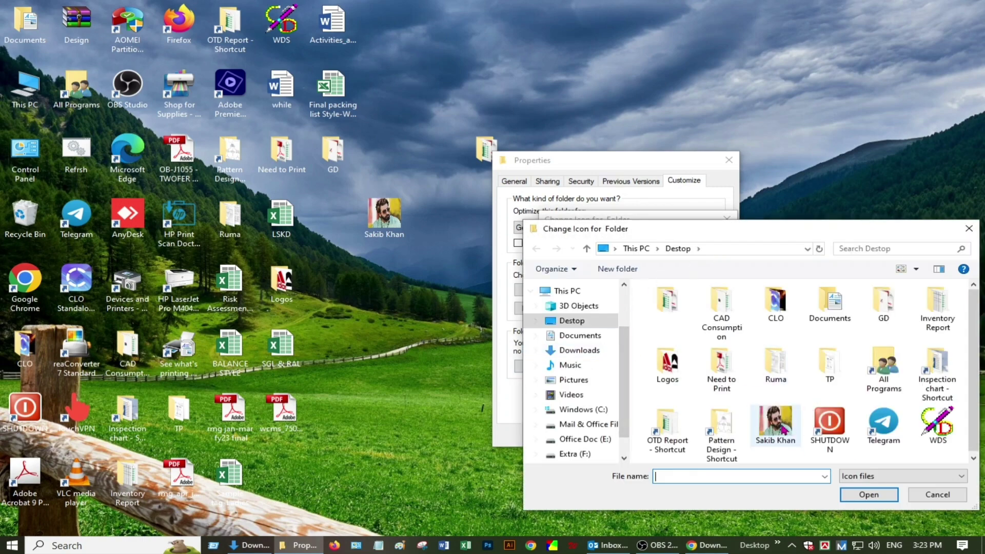
click(782, 429)
click(879, 499)
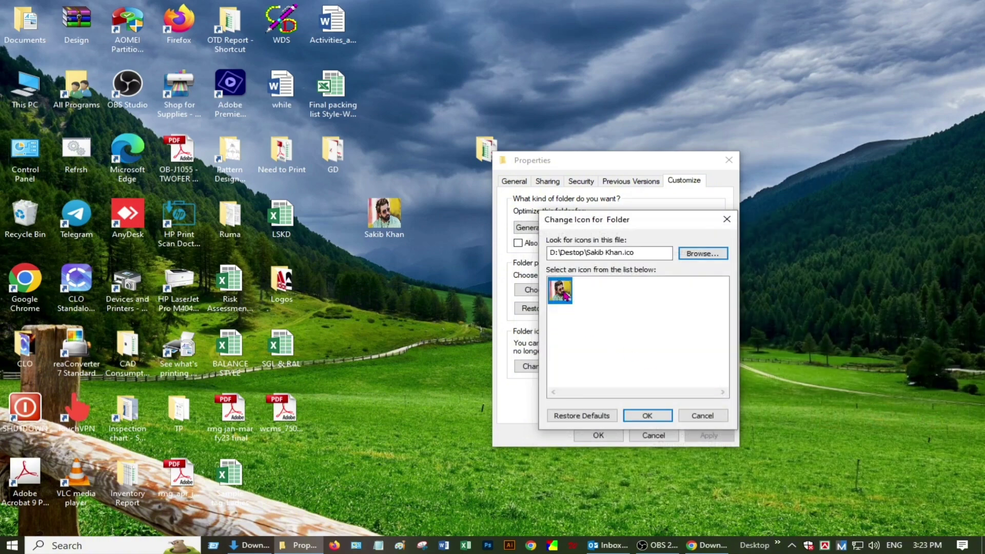
click(648, 417)
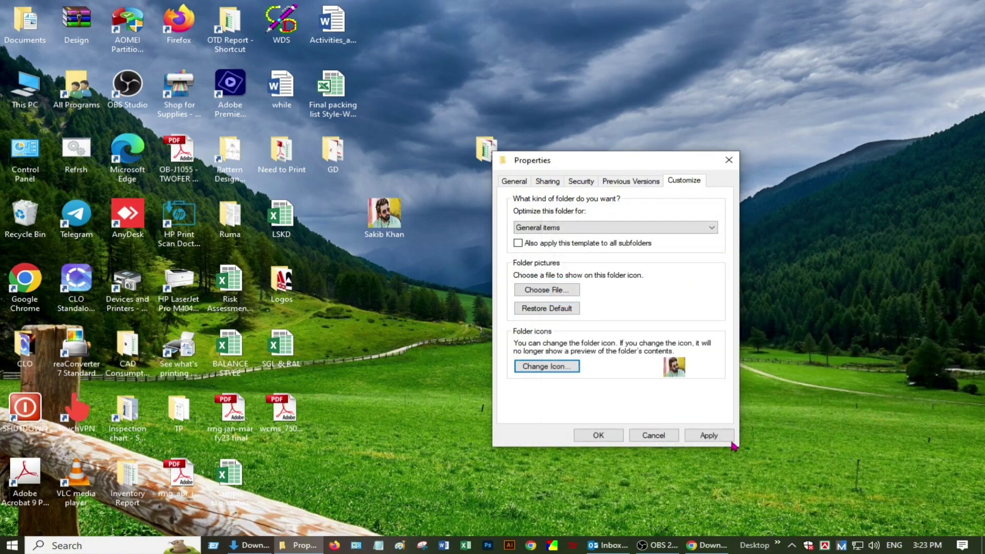
click(710, 436)
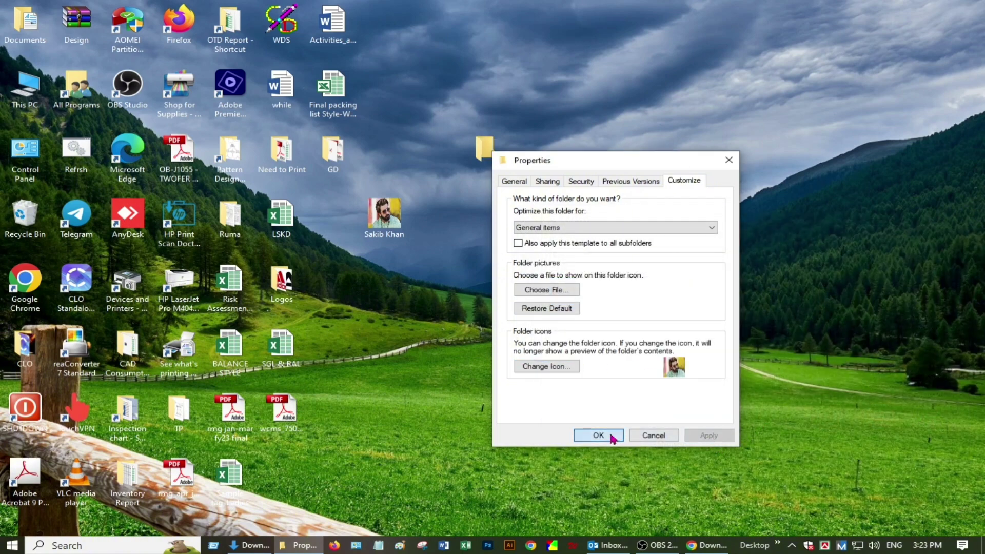
click(612, 437)
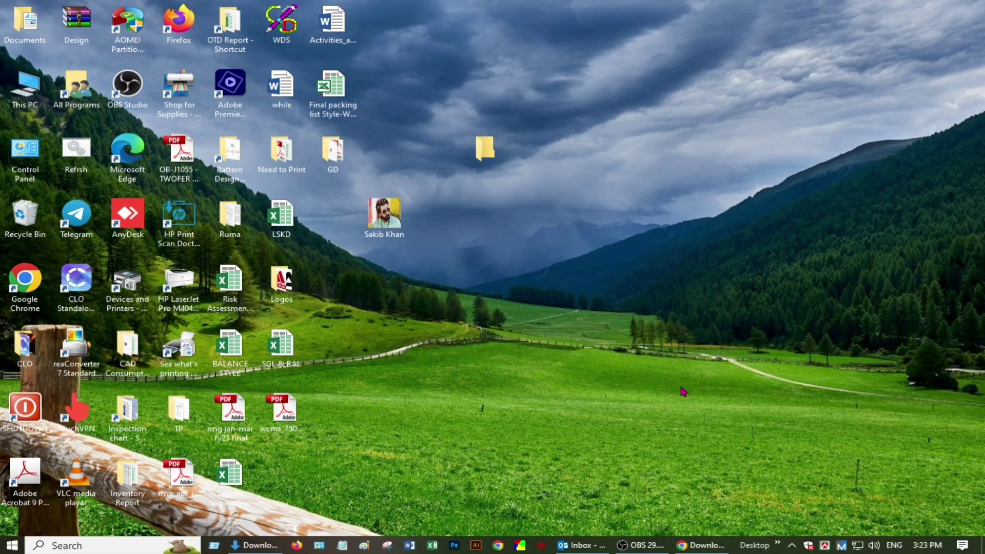
Step: Move the Sakib Khan icon file below the wcms_750961 PDF and the blank-named folder below the GD folder
right_click(391, 229)
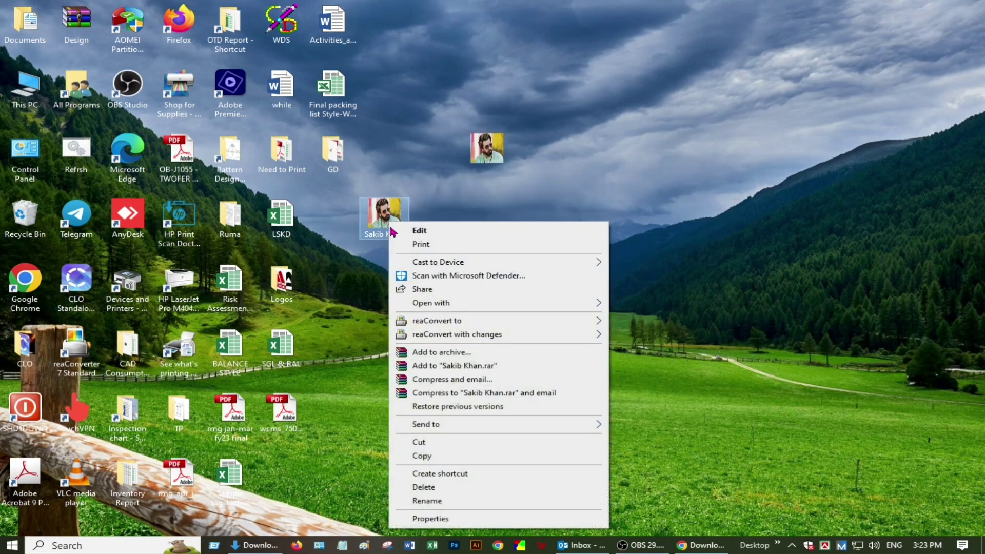
click(434, 487)
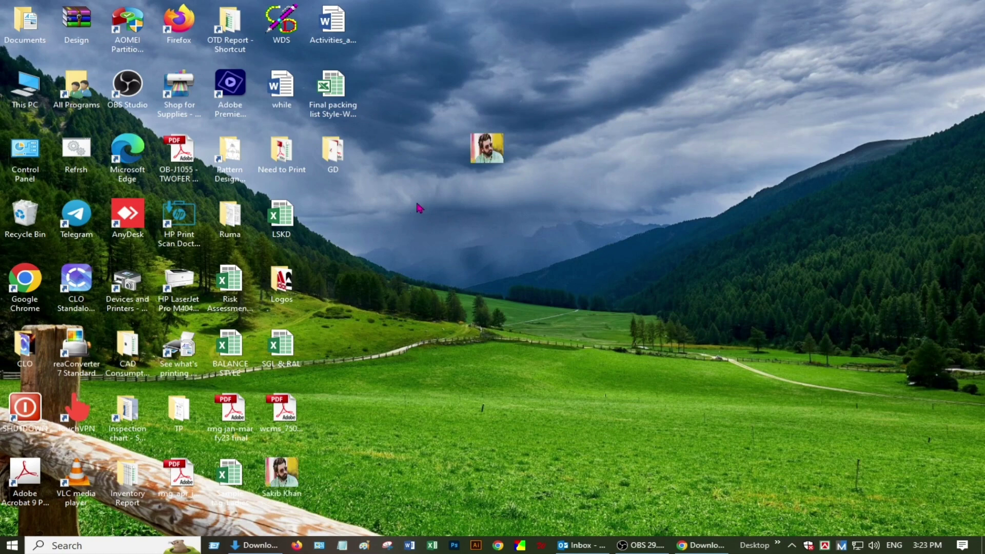
drag(486, 149, 329, 210)
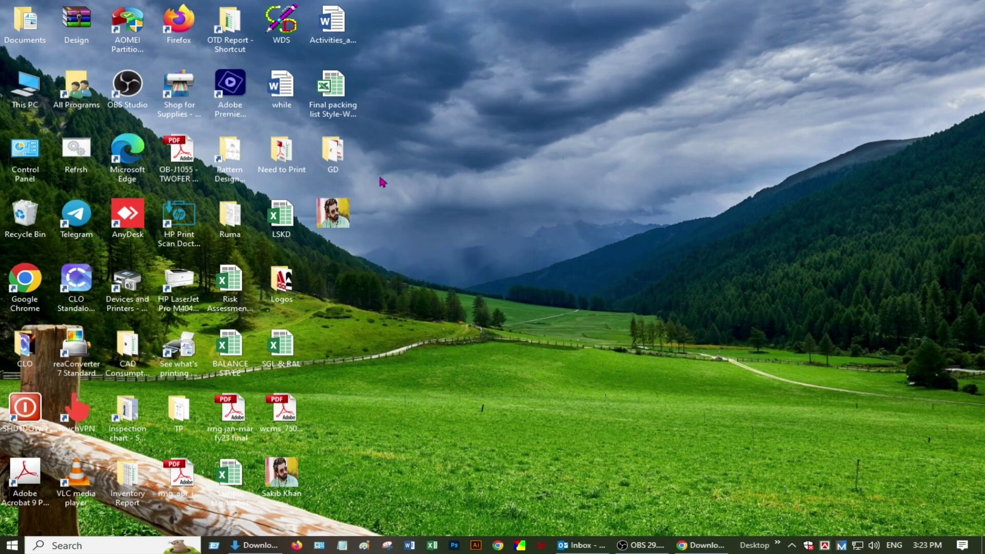
Step: Open the blank-named folder with the picture icon to check its files, and close its window
double_click(340, 218)
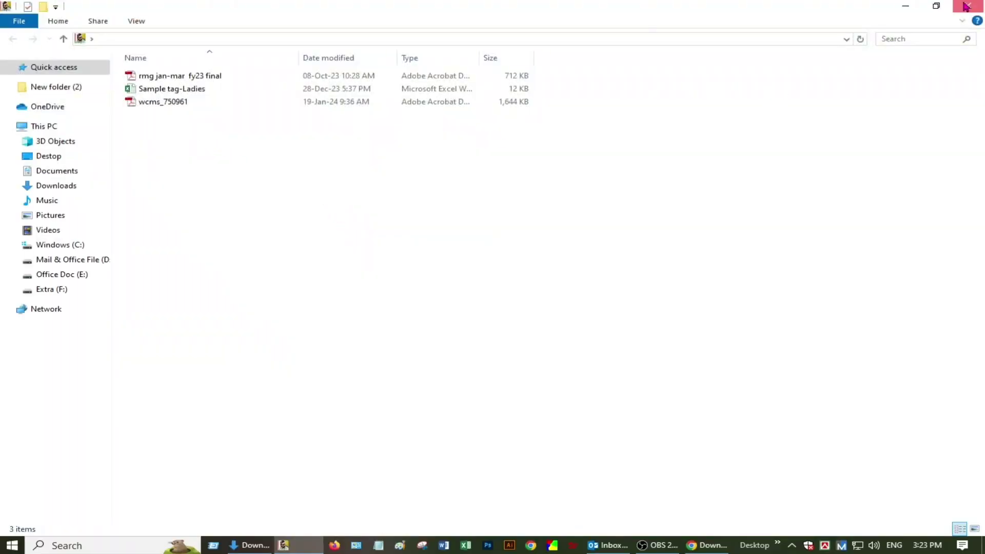
click(967, 6)
mouse_move(327, 217)
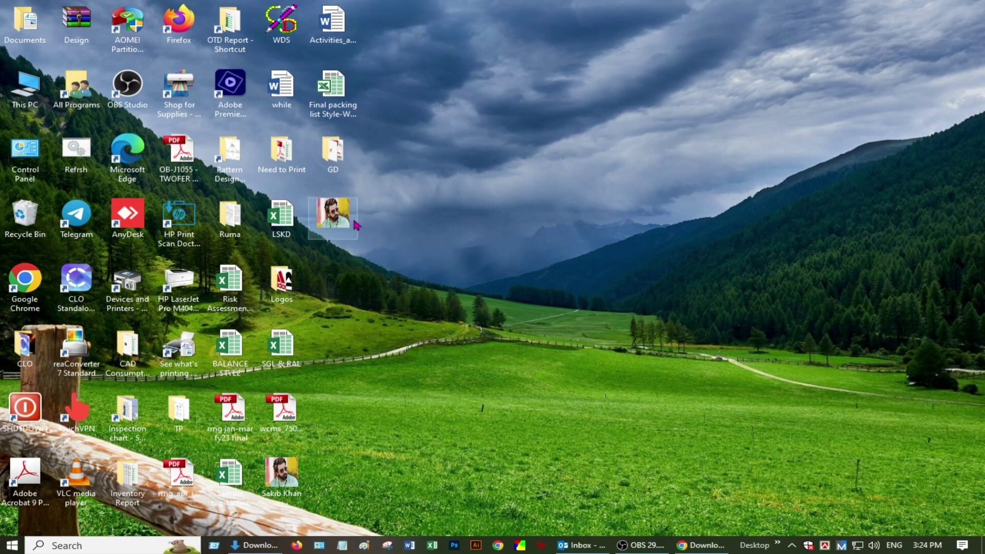
Step: Swap the desktop positions of the blank-named picture folder and the OB-J1055 TWOFER HOODIE PDF
drag(354, 222, 457, 96)
drag(186, 154, 492, 282)
drag(428, 87, 172, 154)
click(488, 294)
drag(489, 293, 334, 227)
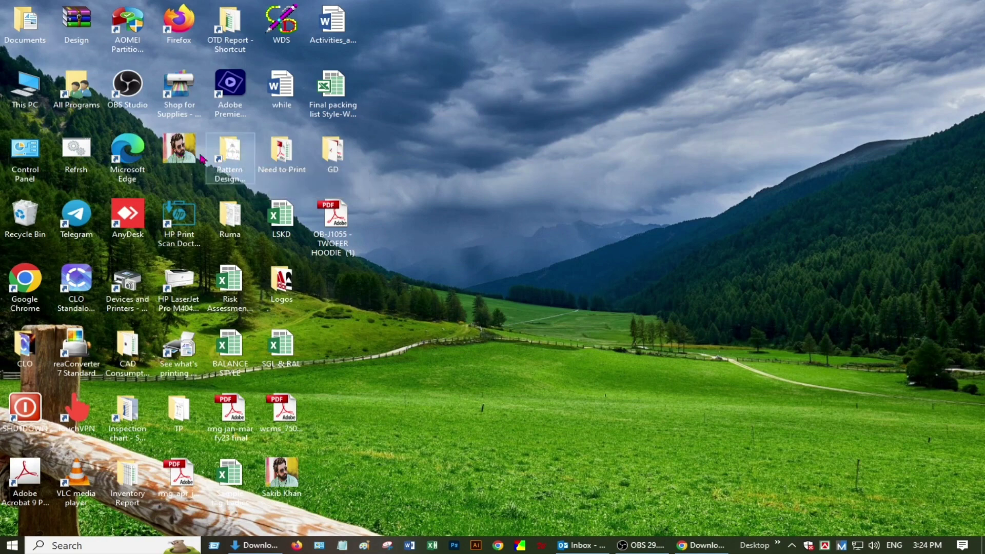
Step: Empty the Recycle Bin
right_click(19, 207)
click(65, 230)
click(545, 284)
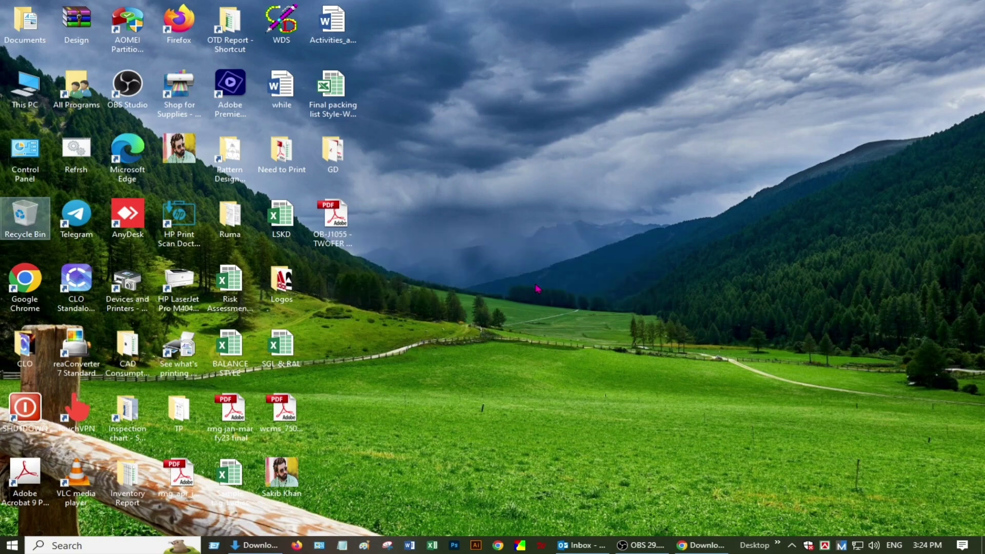
Step: Move the blank-named picture folder to the empty desktop area and the OB-J1055 TWOFER HOODIE PDF above the HP Print Scan Doctor shortcut
drag(179, 149, 512, 177)
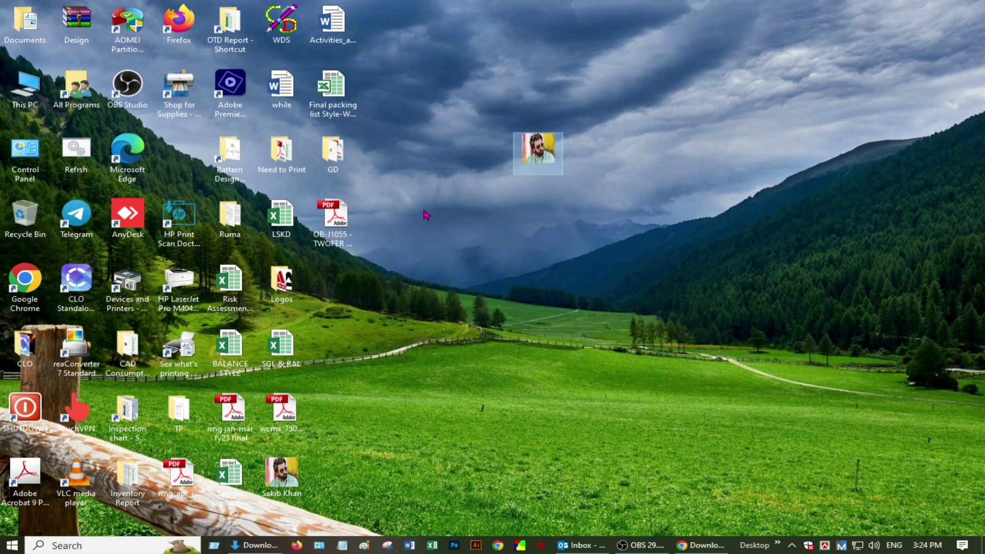
drag(426, 214, 329, 226)
drag(332, 221, 179, 154)
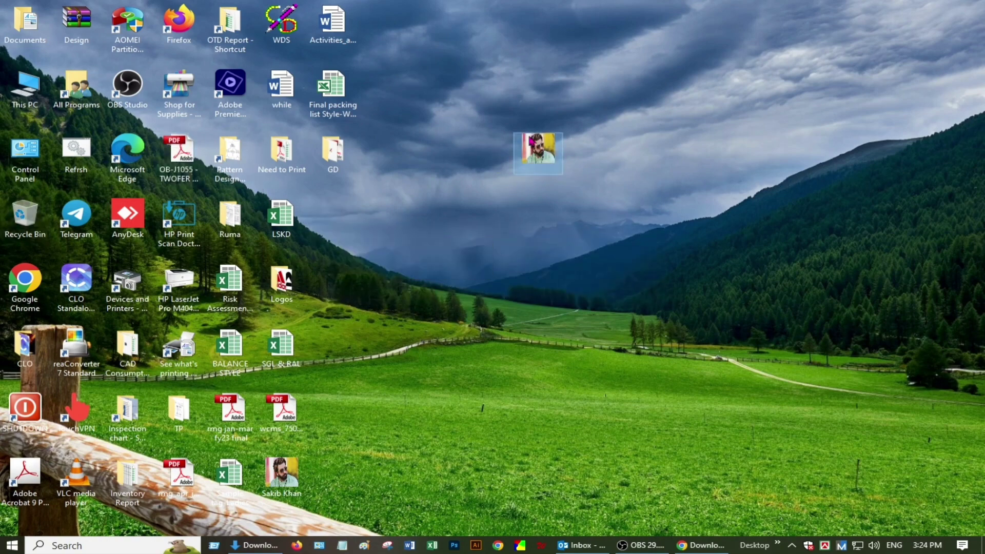
Step: Open the blank-named picture folder from its spot in the open desktop area and close its window
double_click(532, 141)
click(981, 6)
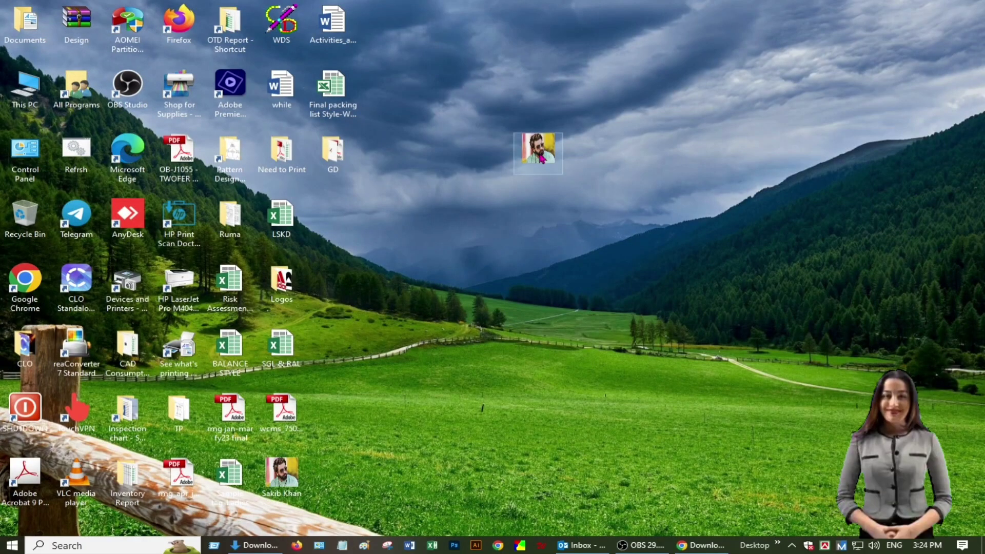
click(515, 268)
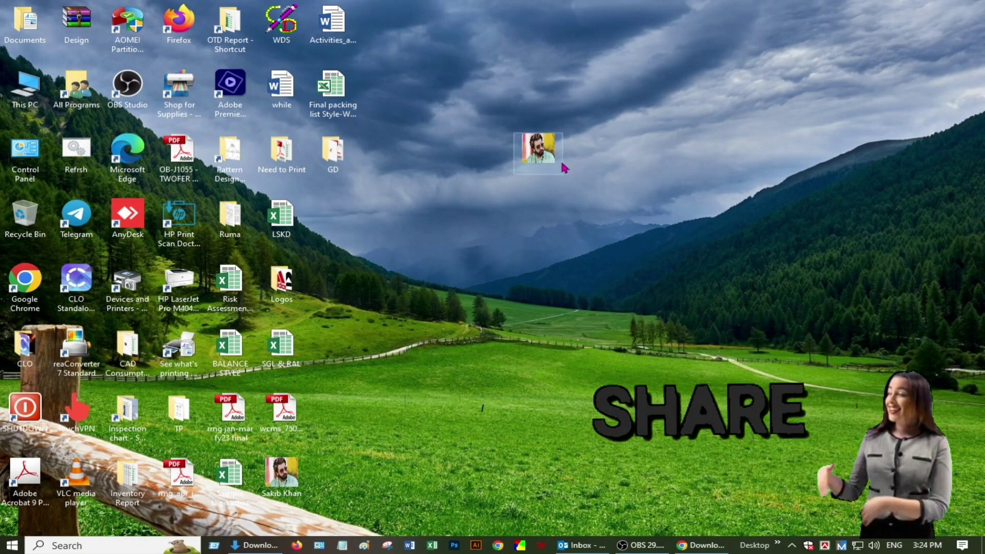
Step: Move the blank-named picture folder below the GD folder, and open it to check its files before closing its window
drag(538, 147, 333, 213)
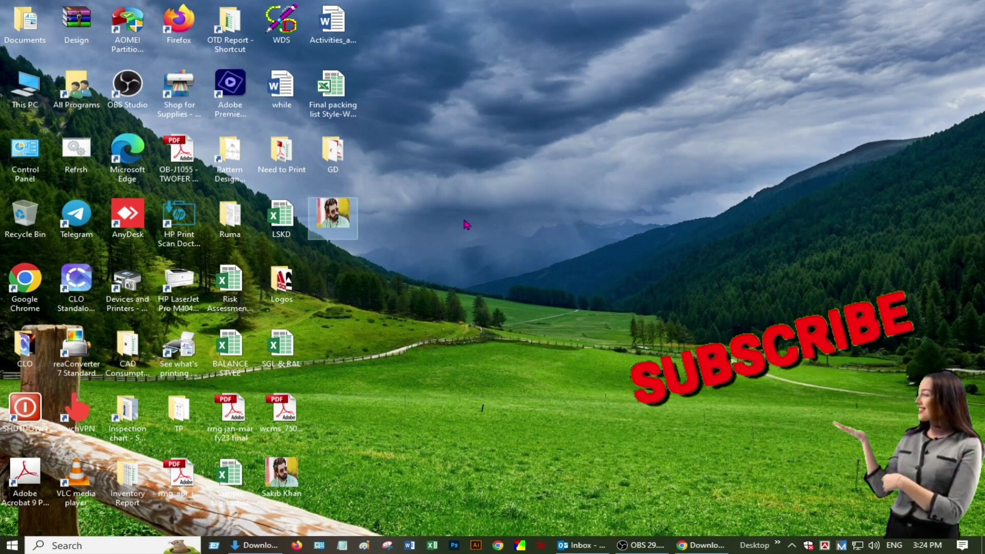
double_click(336, 216)
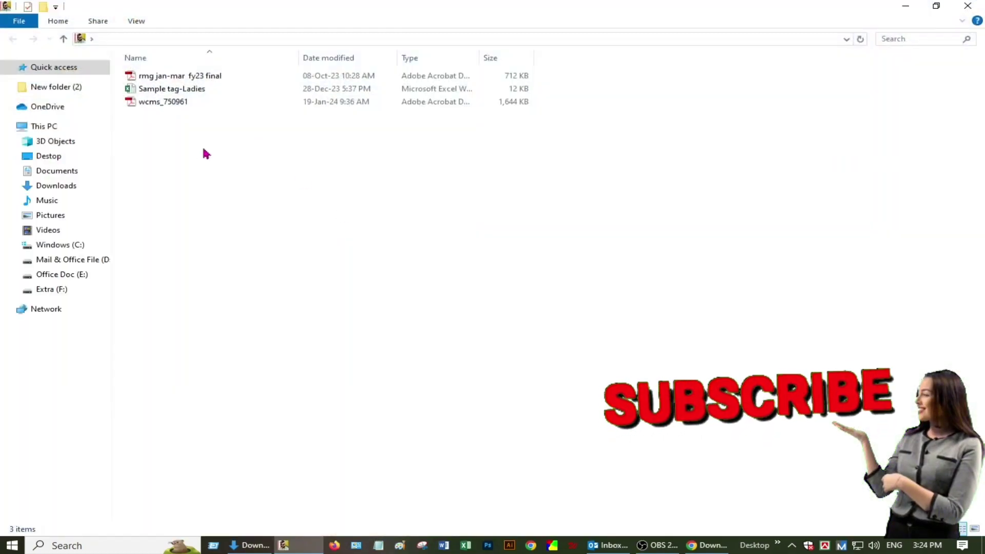
drag(200, 144, 220, 90)
click(980, 9)
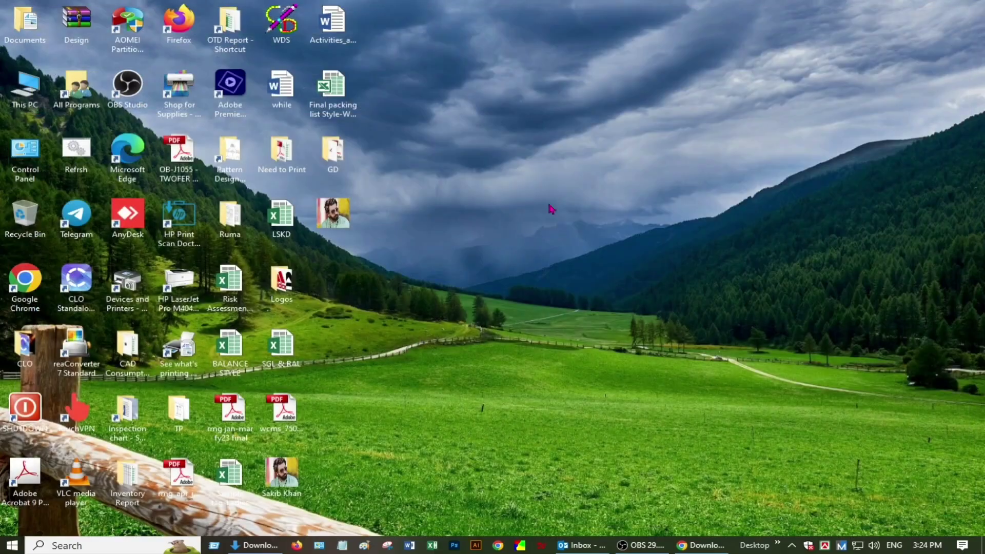
click(641, 544)
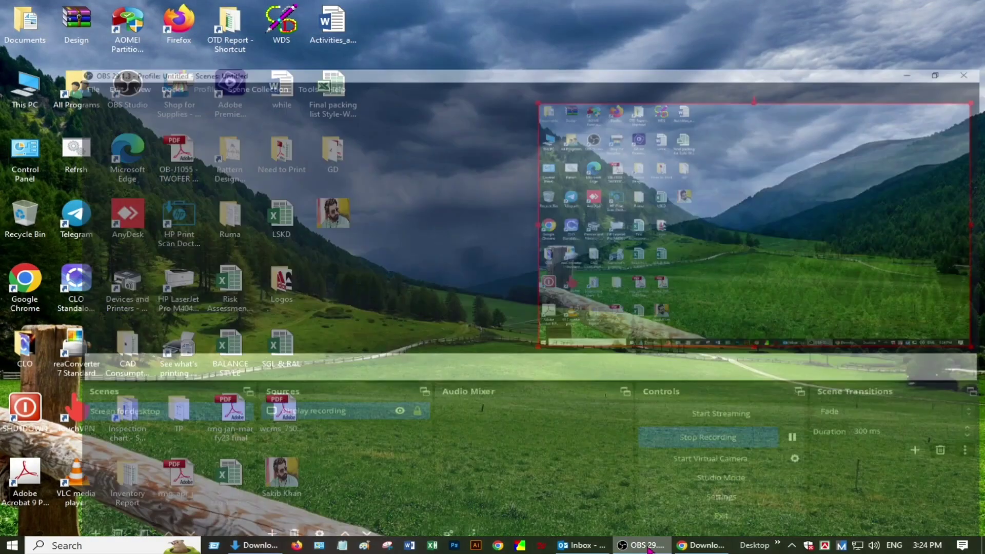